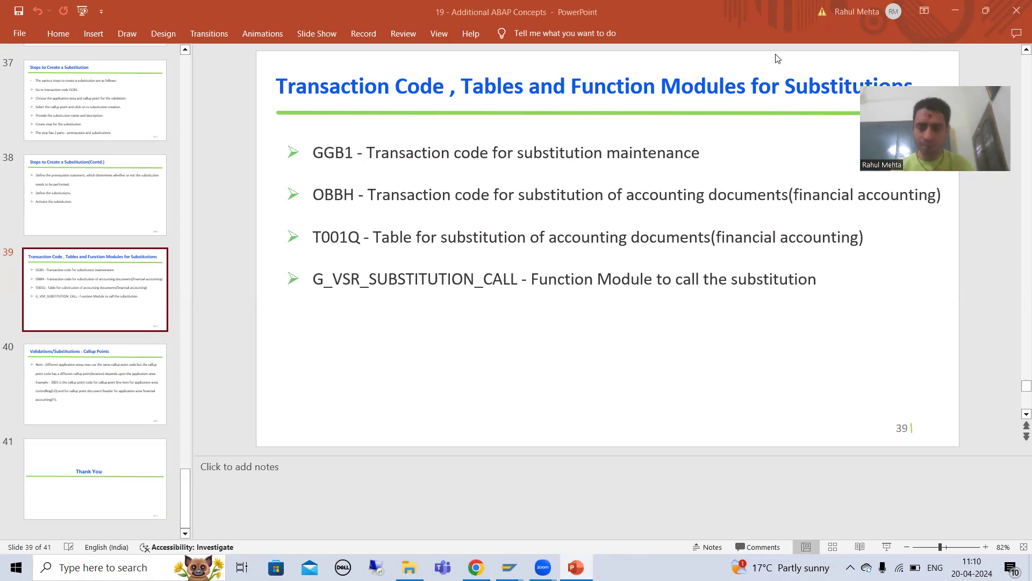
- Switch from the slides to the SAP validation overview session and restart validation maintenance with transaction GGB0
mouse_move(509, 567)
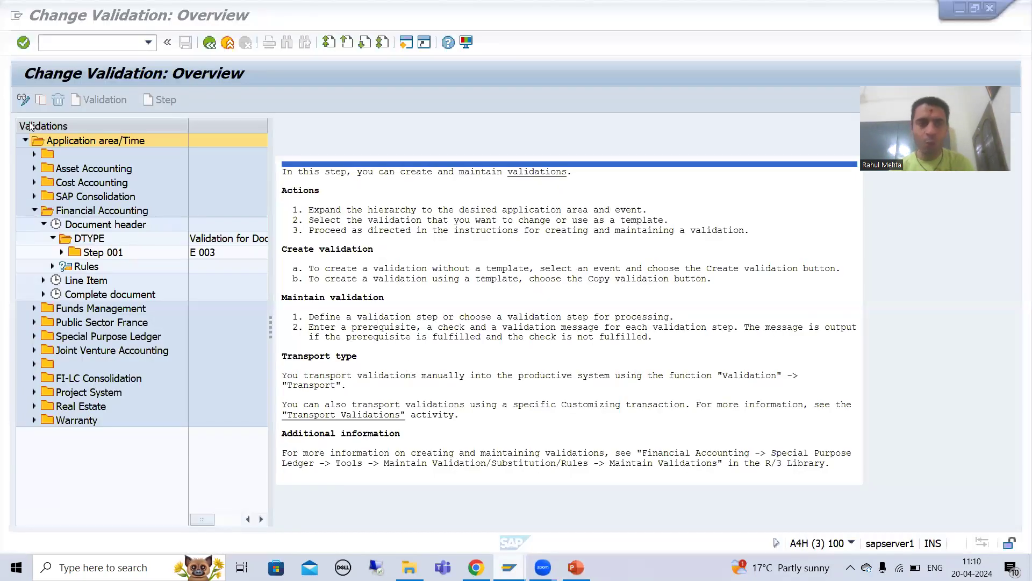
click(642, 519)
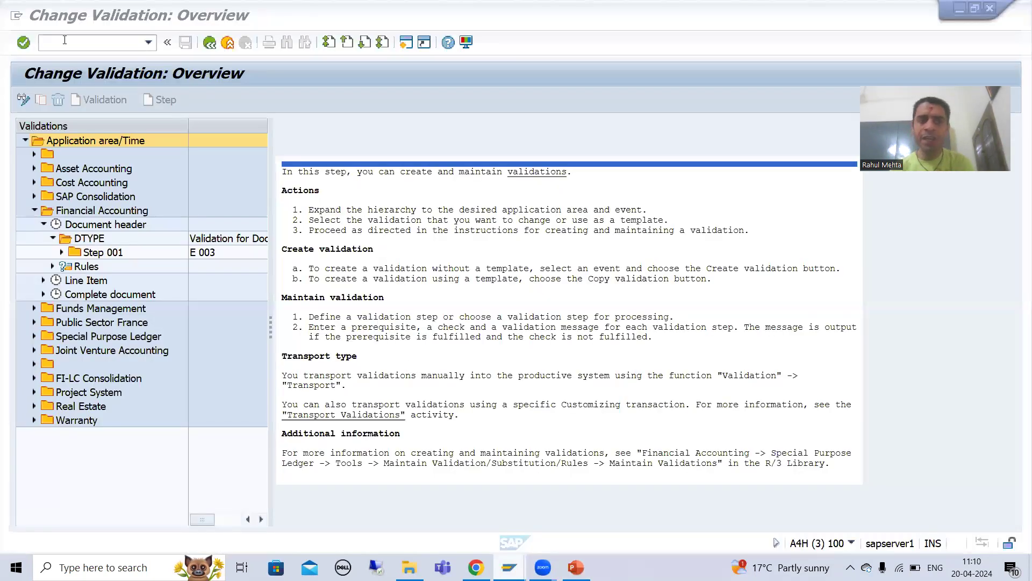
text(/nggb0)
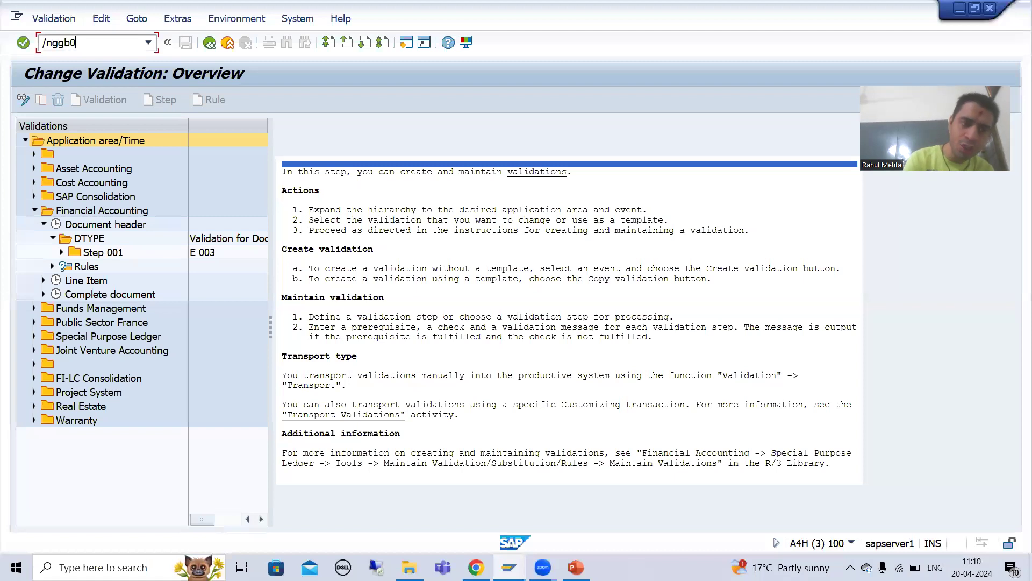
key(Return)
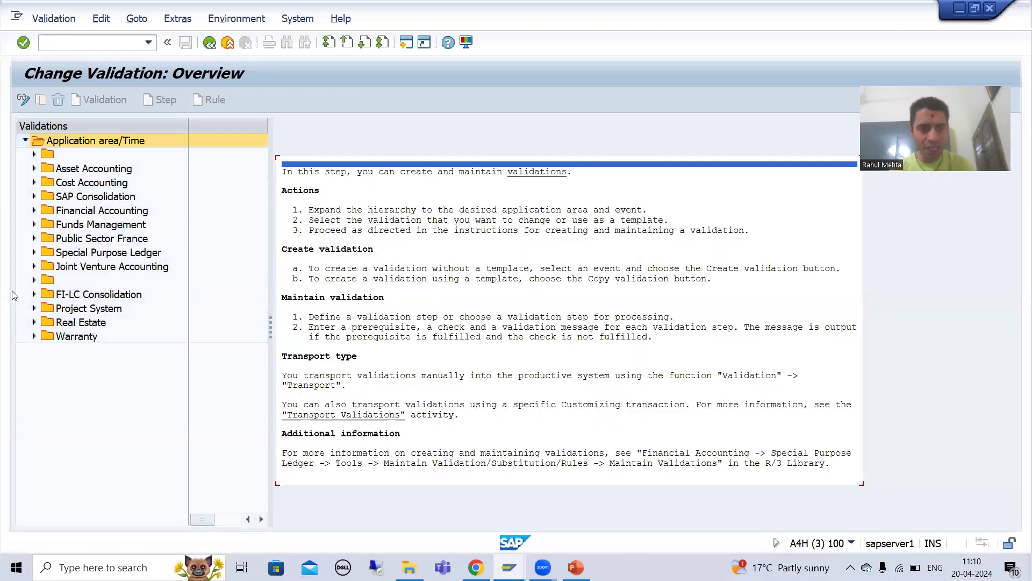
- Expand Financial Accounting, Document header and the DTYPE validation down to the components of Step 001
click(34, 210)
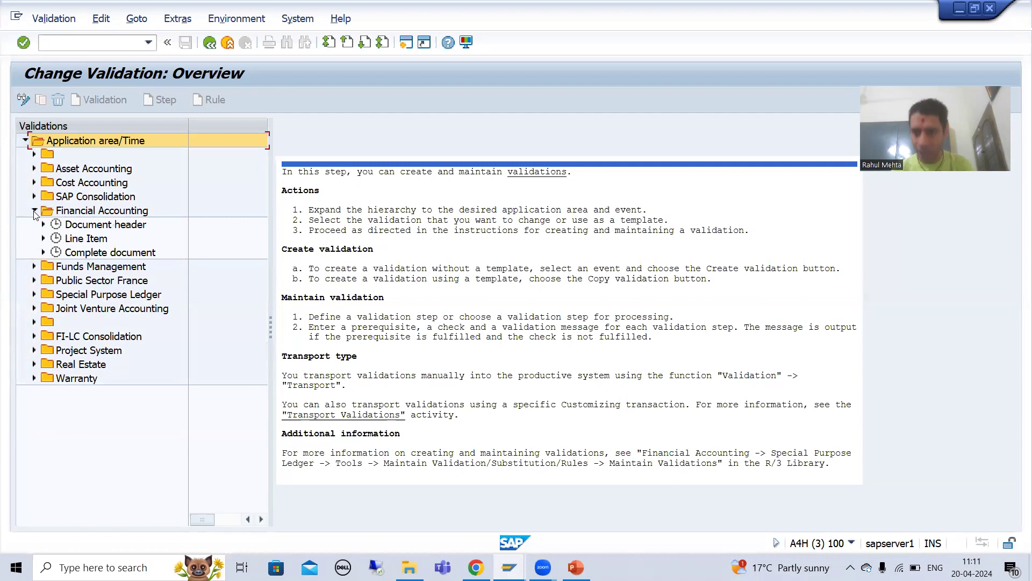
click(43, 225)
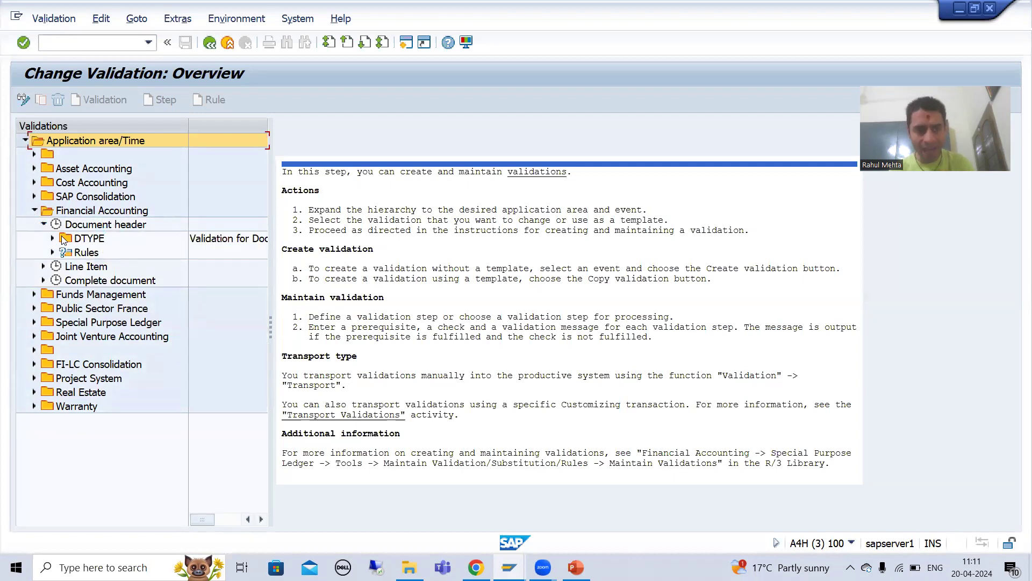
click(52, 238)
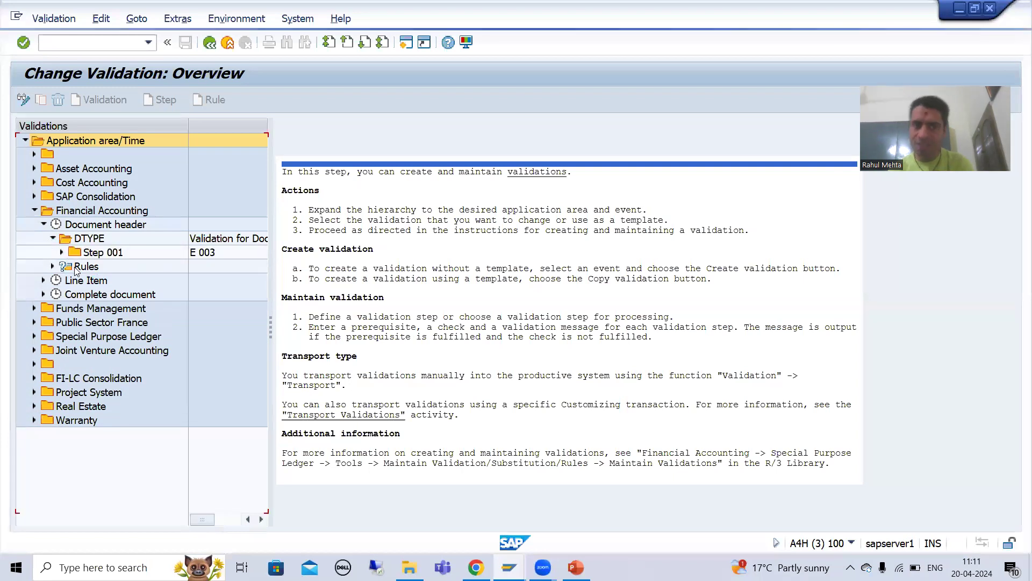
click(61, 252)
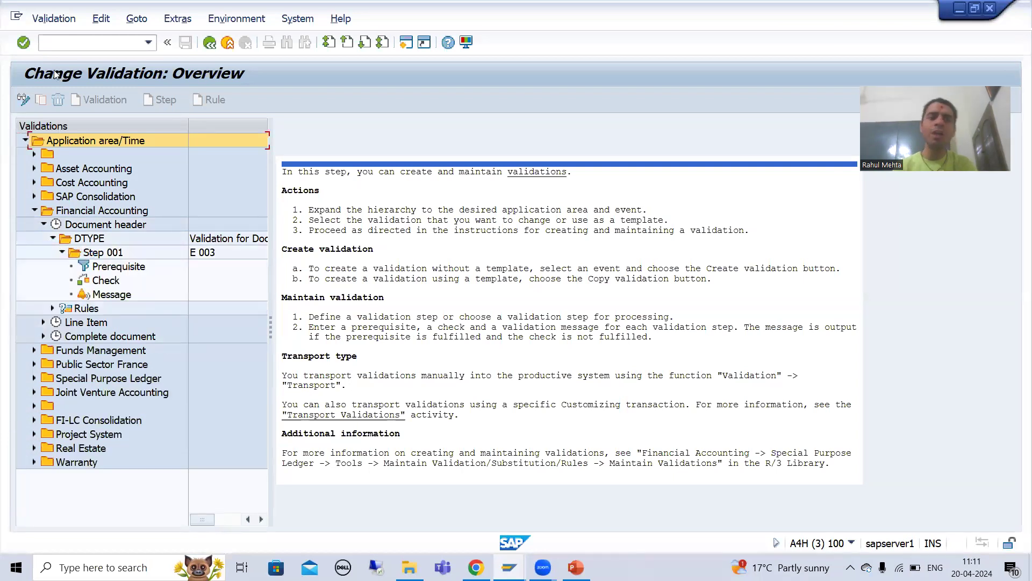
- Open substitution maintenance (GGB1) in a new session and expand the HTEXT substitution under the Financial Accounting document header
text(/oggb1)
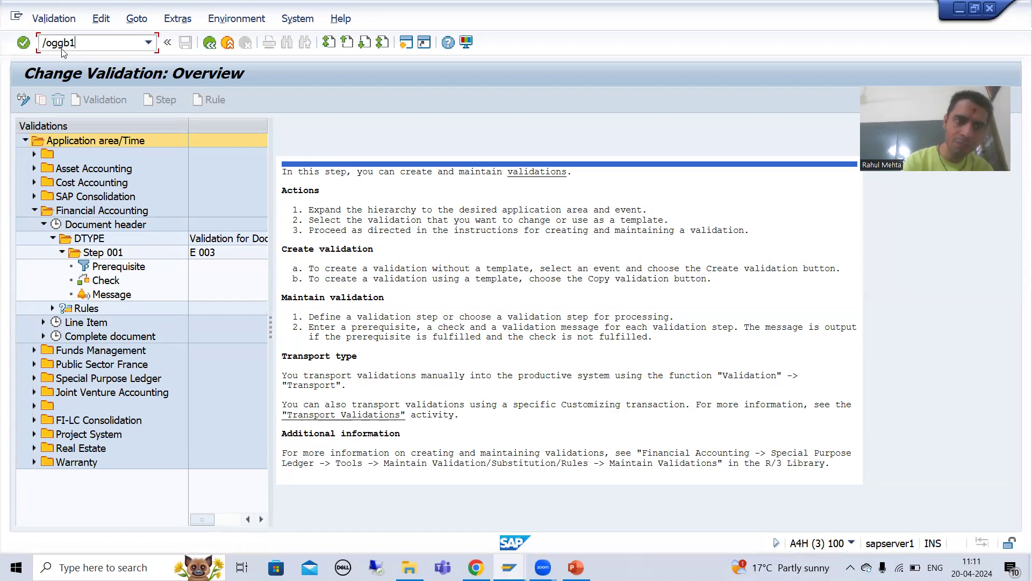
key(Return)
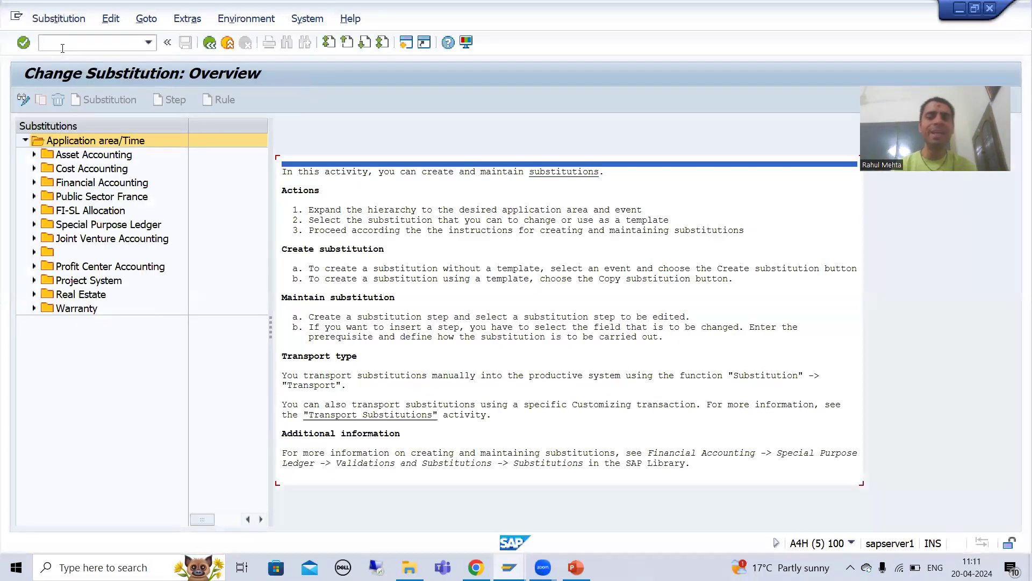
click(34, 183)
click(44, 197)
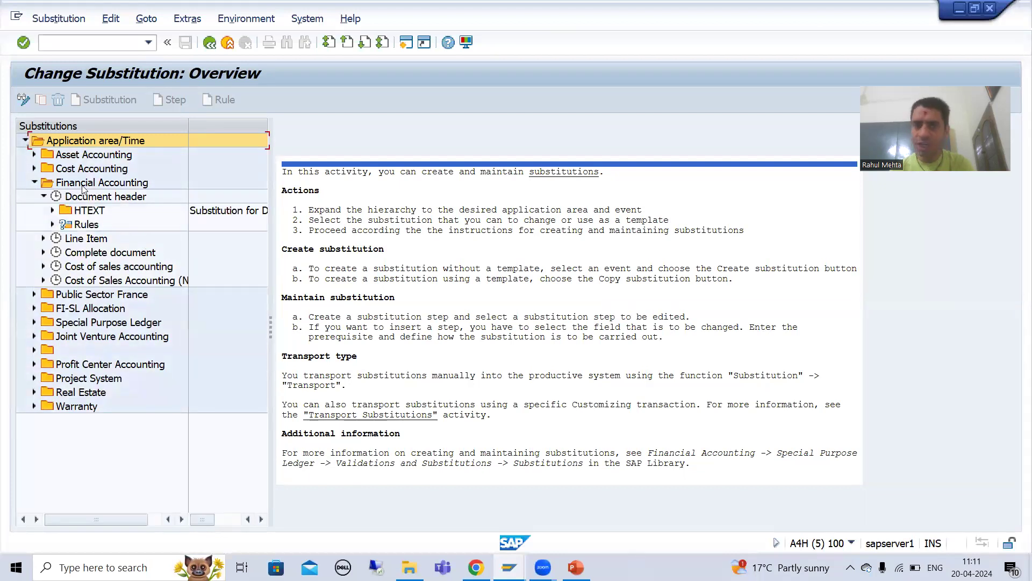
click(52, 210)
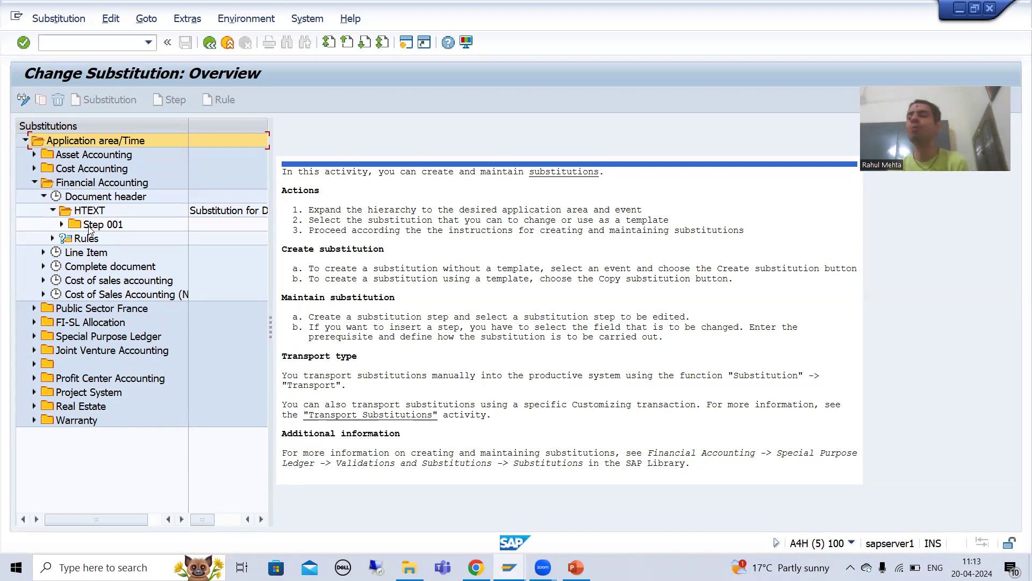
- Try to open transaction OB28 in a new session, declining to display the locked data
click(63, 44)
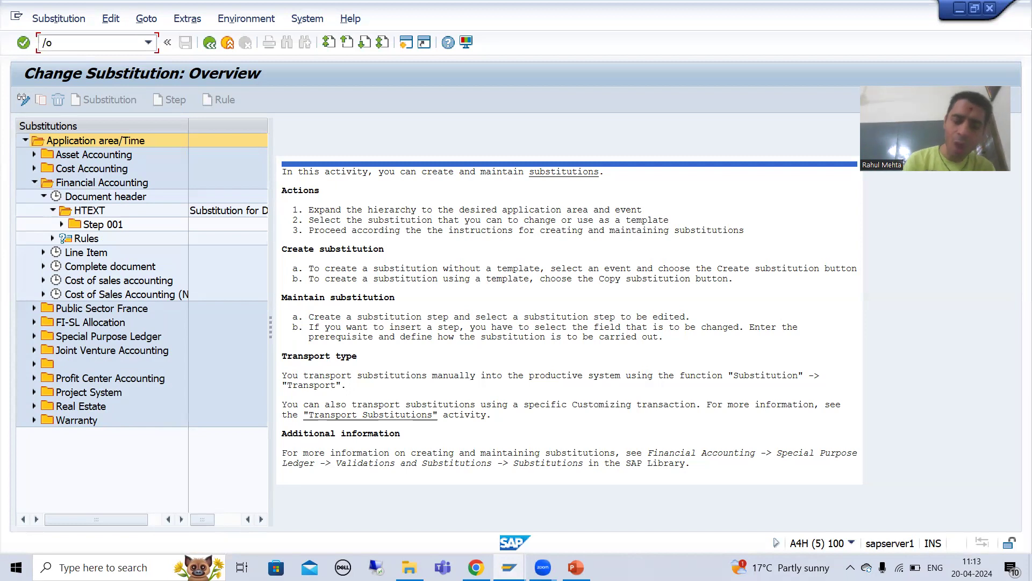
text(ob28)
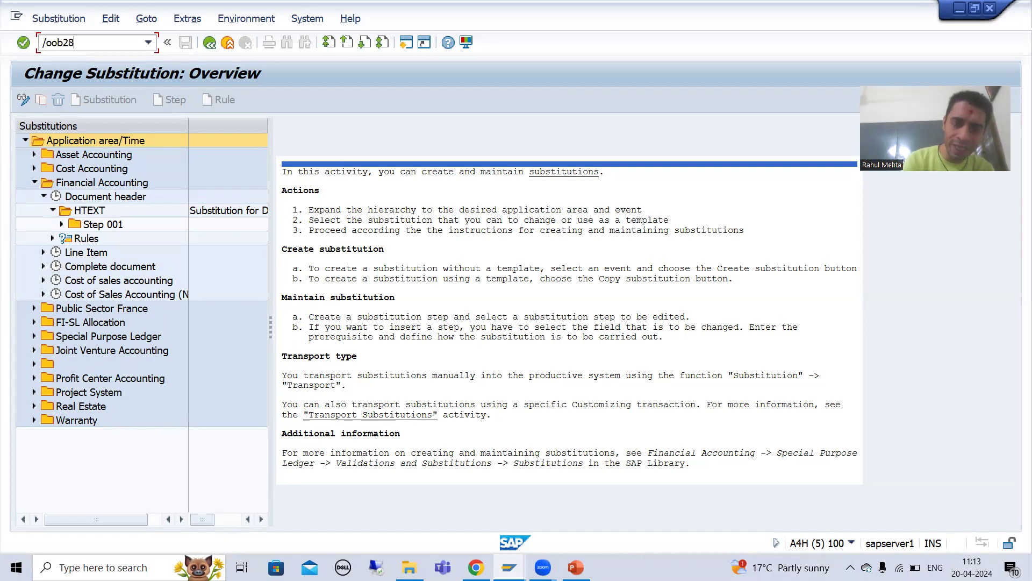
key(Return)
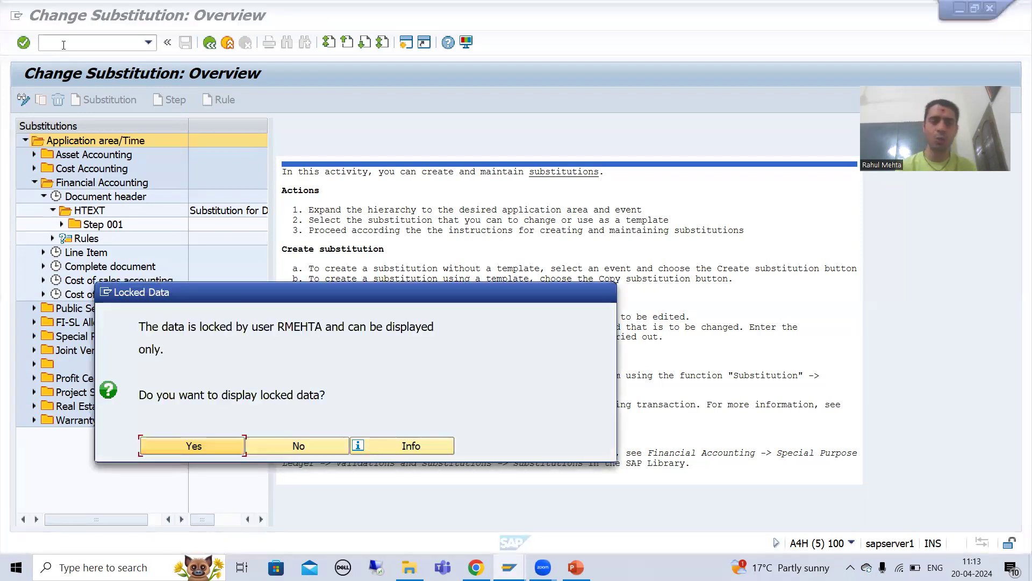
click(315, 444)
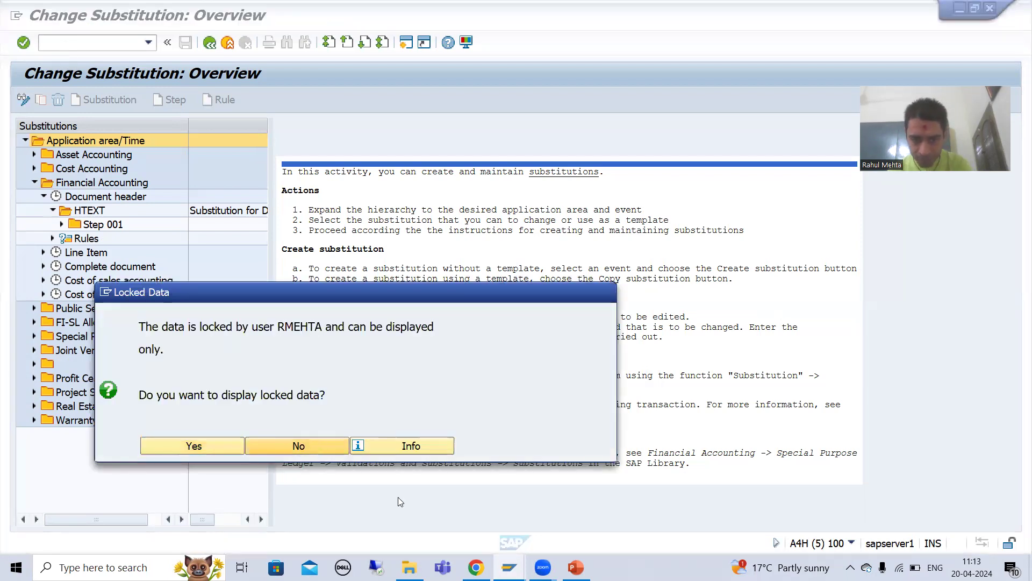
- In the open accounting document validation session, set the activation level of company code DE11's DTYPE validation to 1 and save
click(509, 567)
click(938, 495)
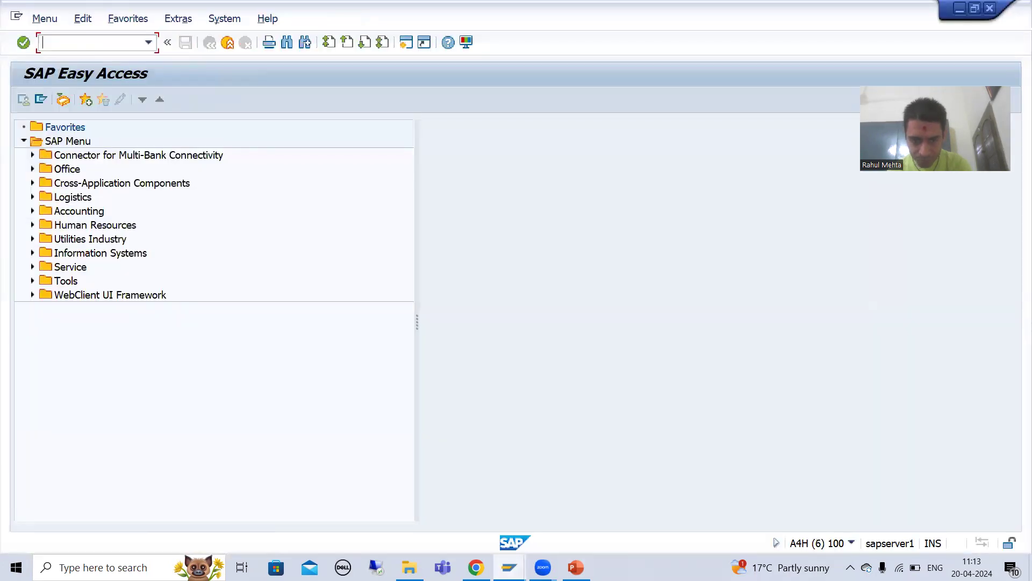
click(339, 510)
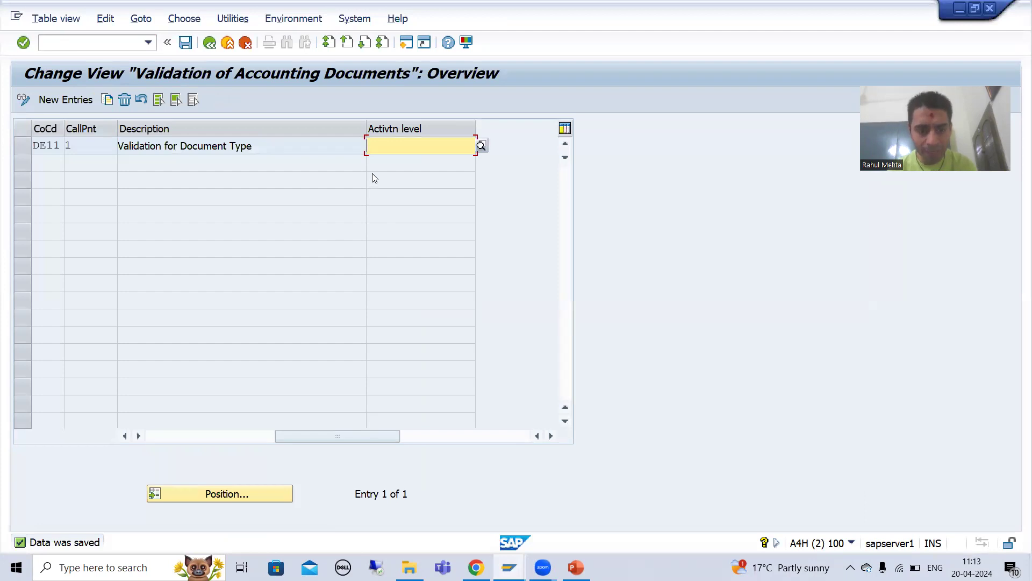
text(1)
key(Return)
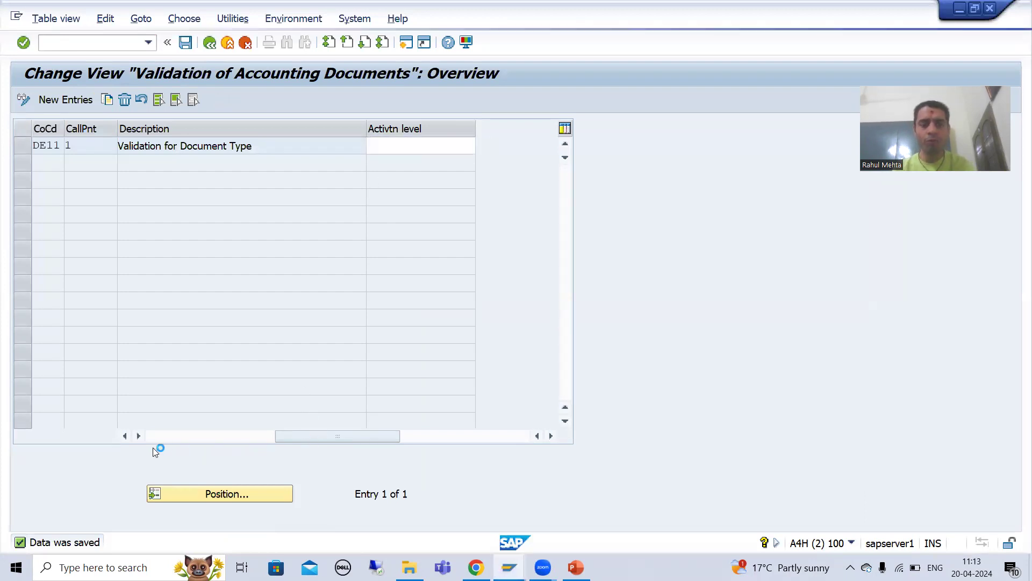
drag(297, 435, 152, 441)
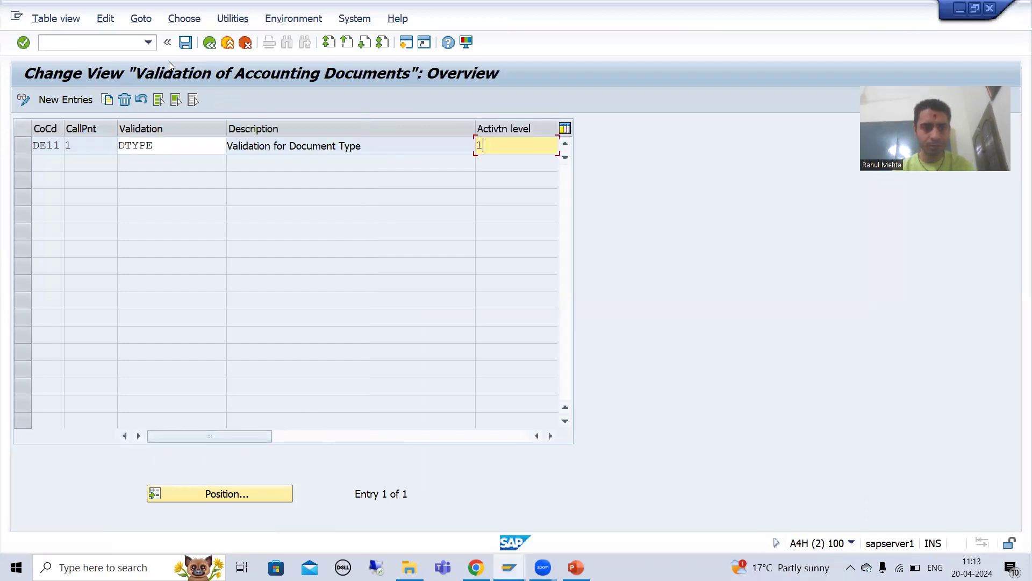
click(185, 43)
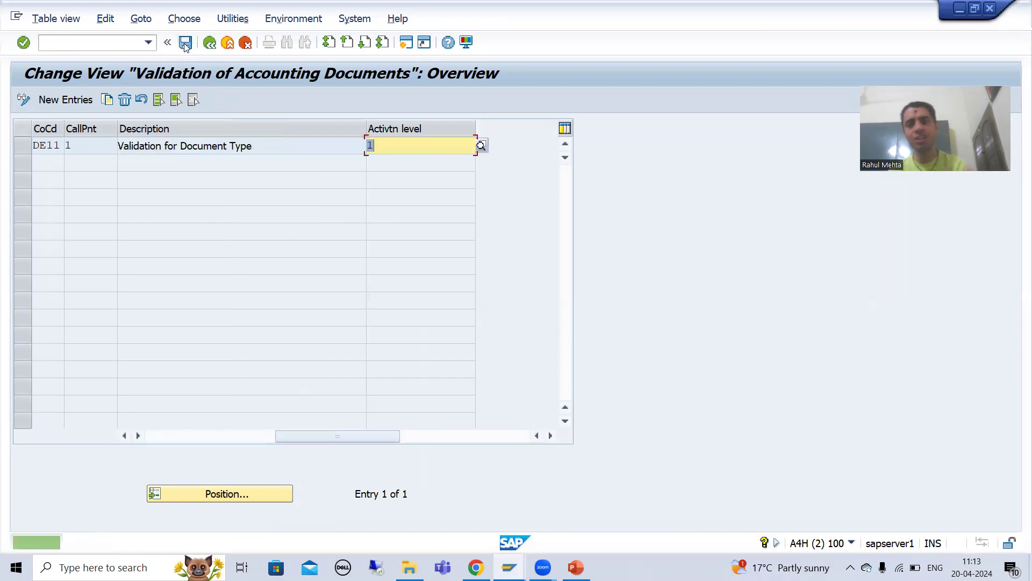
- Switch to the session for substitution in accounting documents and start the Function Builder (SE37) from it
click(508, 567)
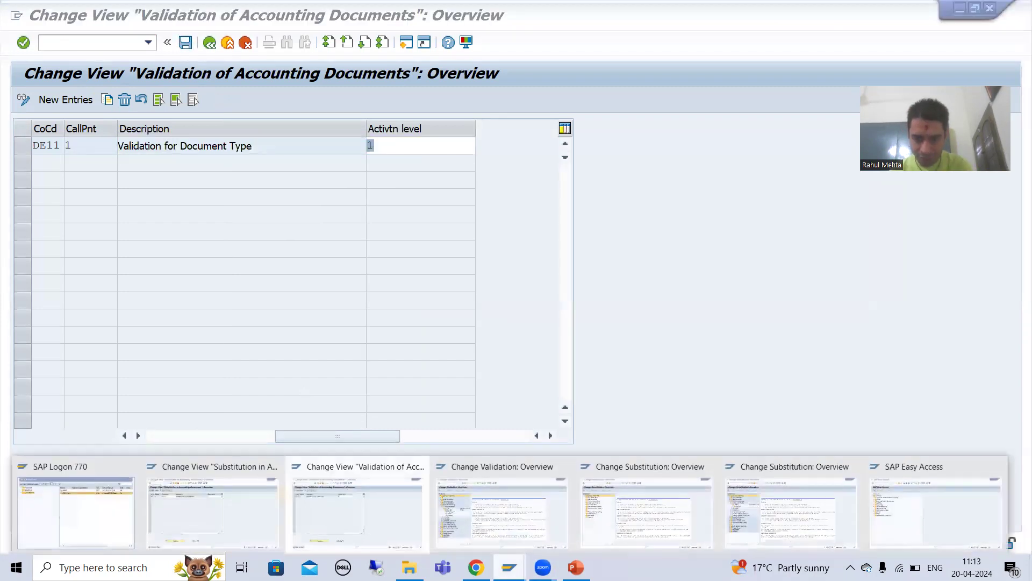
click(234, 487)
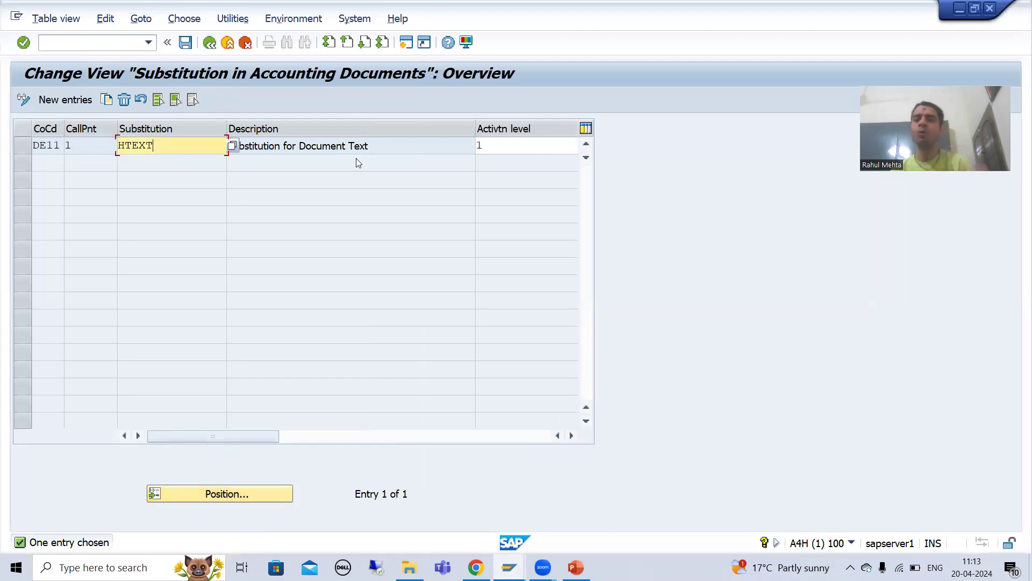
click(69, 43)
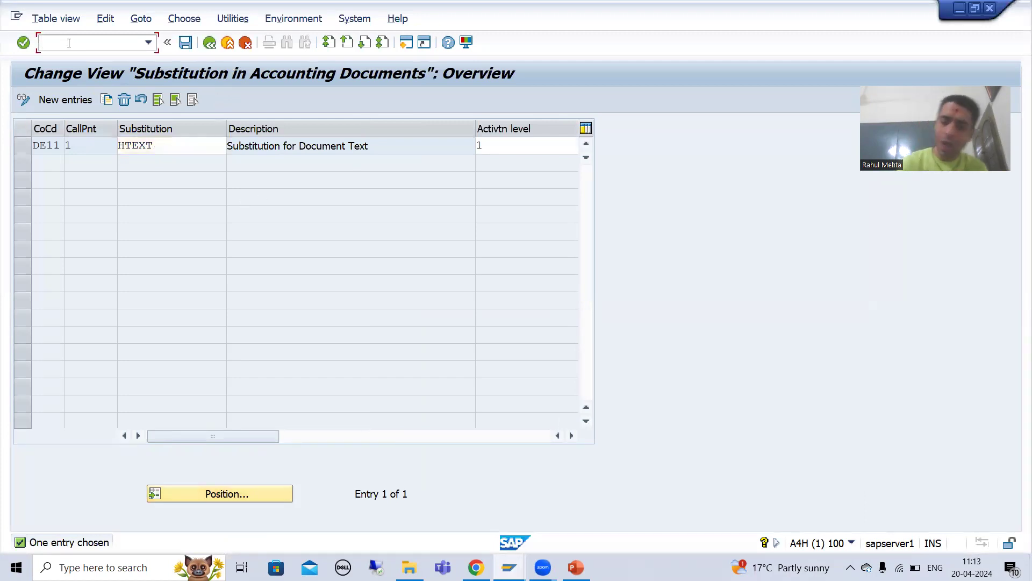
text(/nse37)
key(Return)
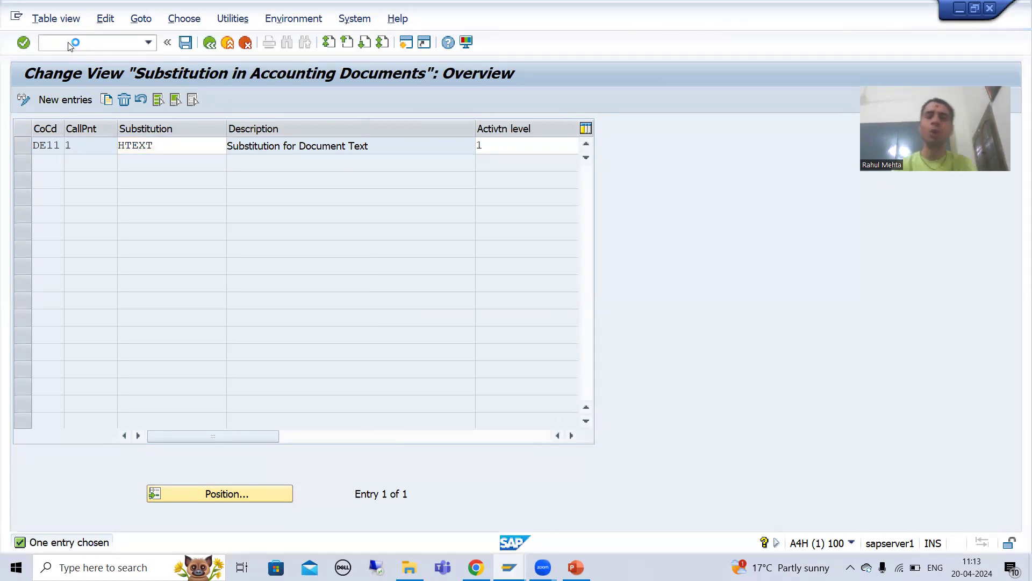
- Display the function module G_VSR_VALIDATION_CALL in the Function Builder
key(BackSpace)
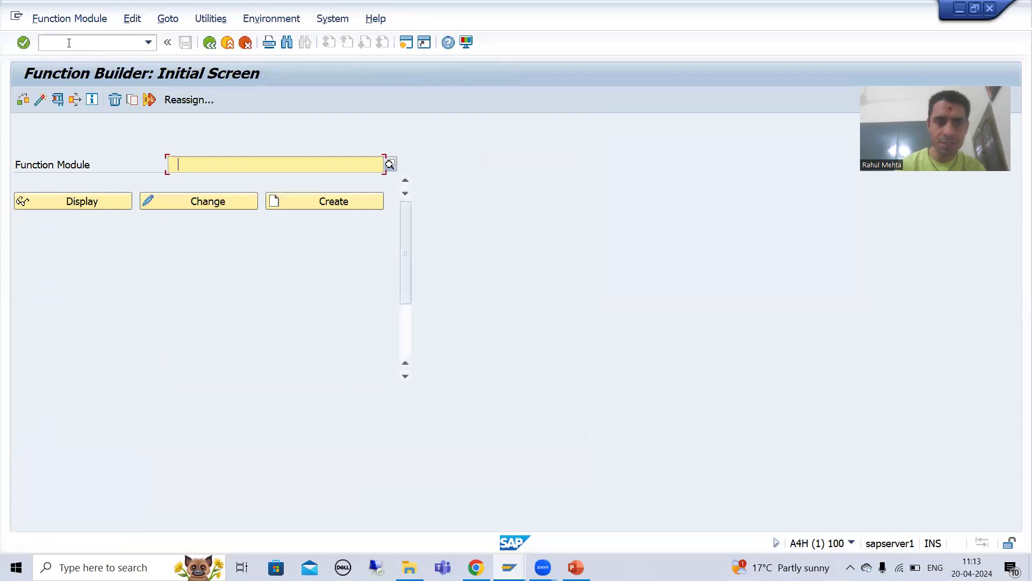
key(Down)
key(Return)
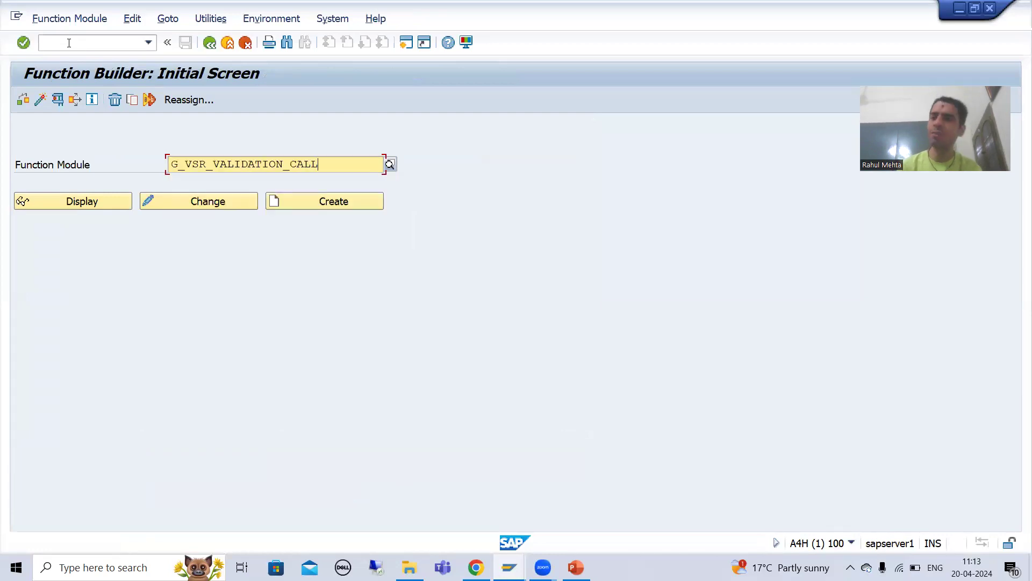
click(81, 205)
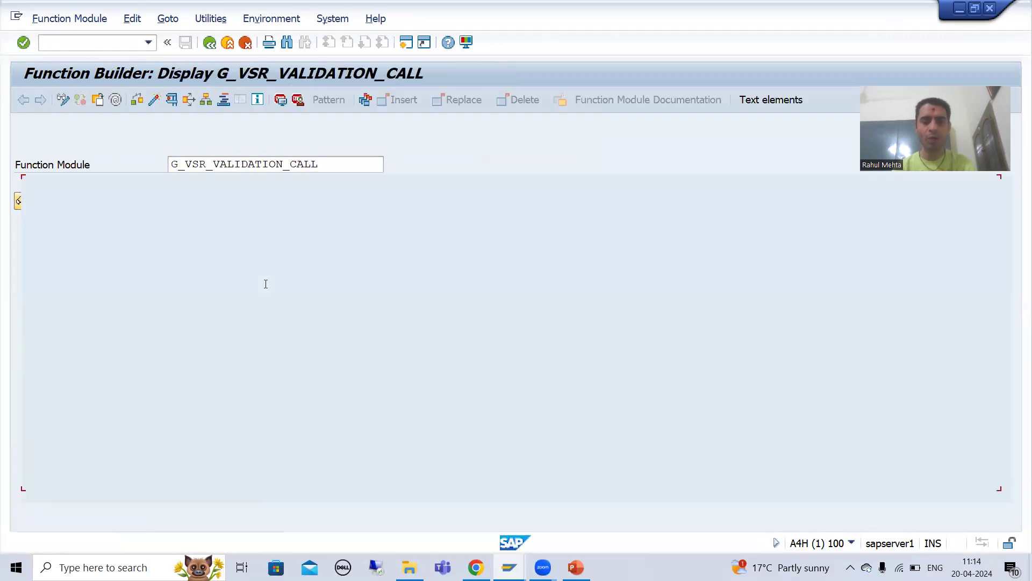
- Set a session breakpoint on line 30 of the source code, at the IF VALIDATION = SPACE check
scroll(112, 304, down, 5)
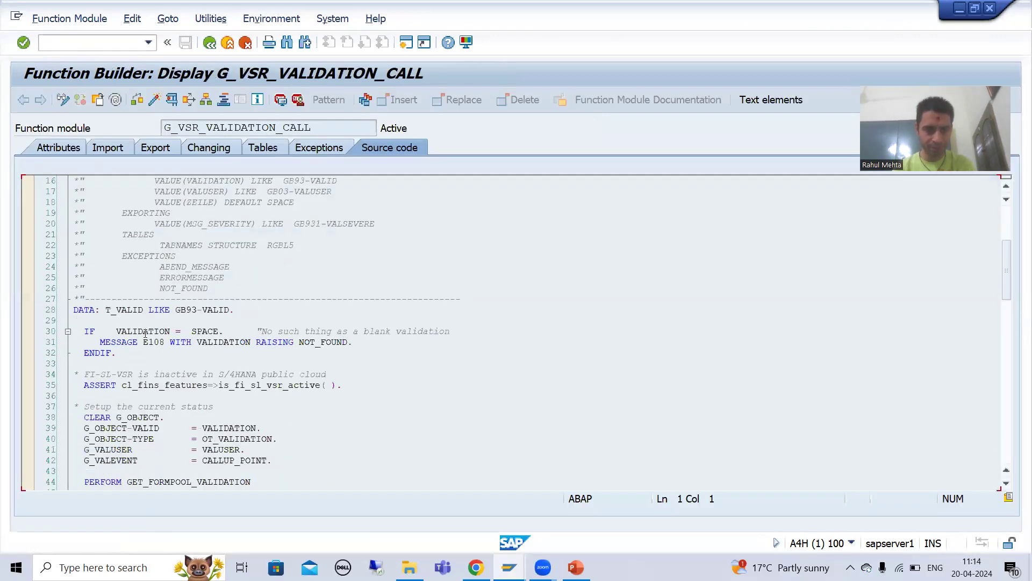
click(145, 333)
click(282, 102)
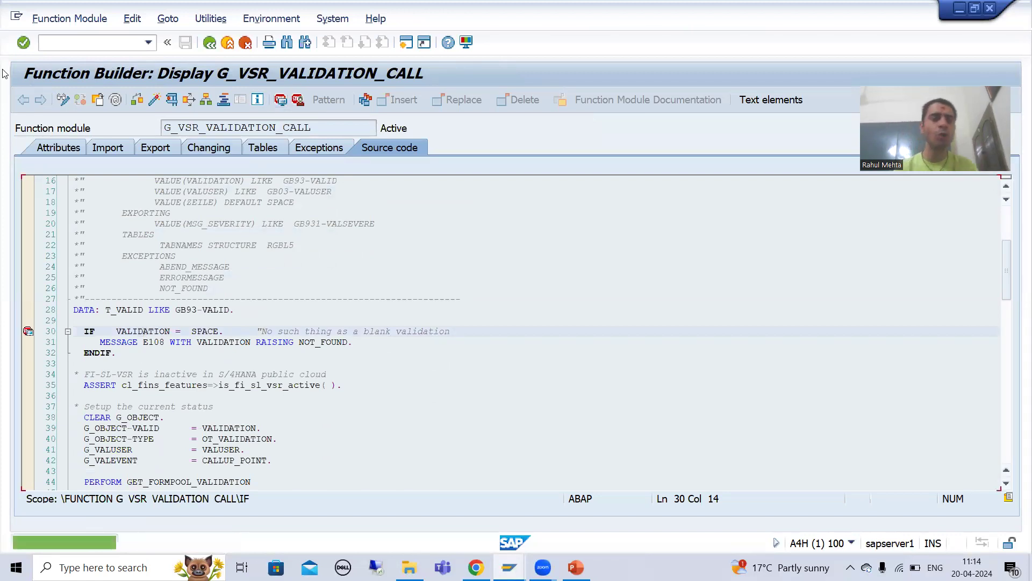
- Open the Function Builder (SE37) in a new session and display the function module G_VSR_SUBSTITUTION_CALL
text(/ose37)
key(Return)
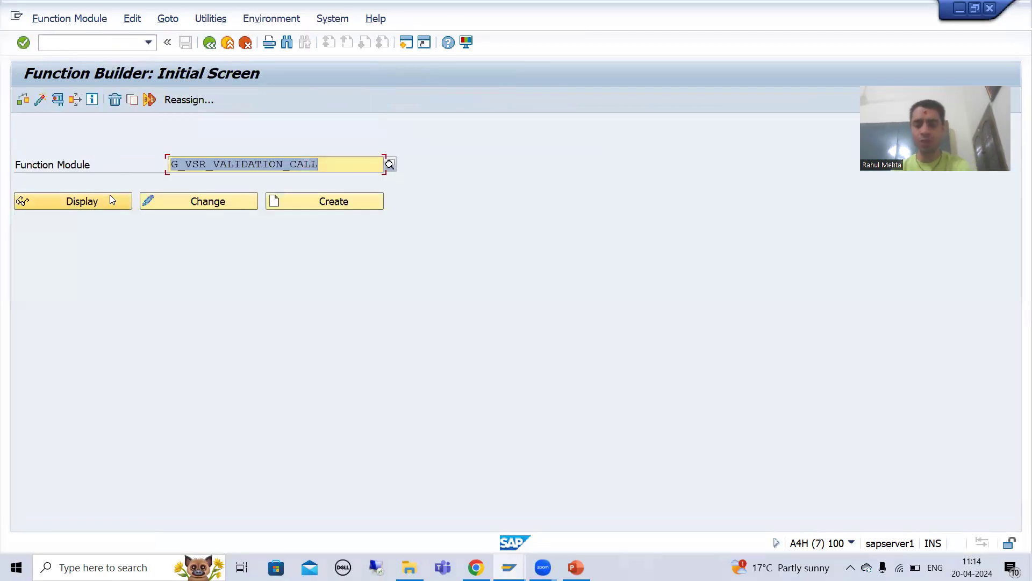
key(BackSpace)
key(BackSpace)
click(192, 195)
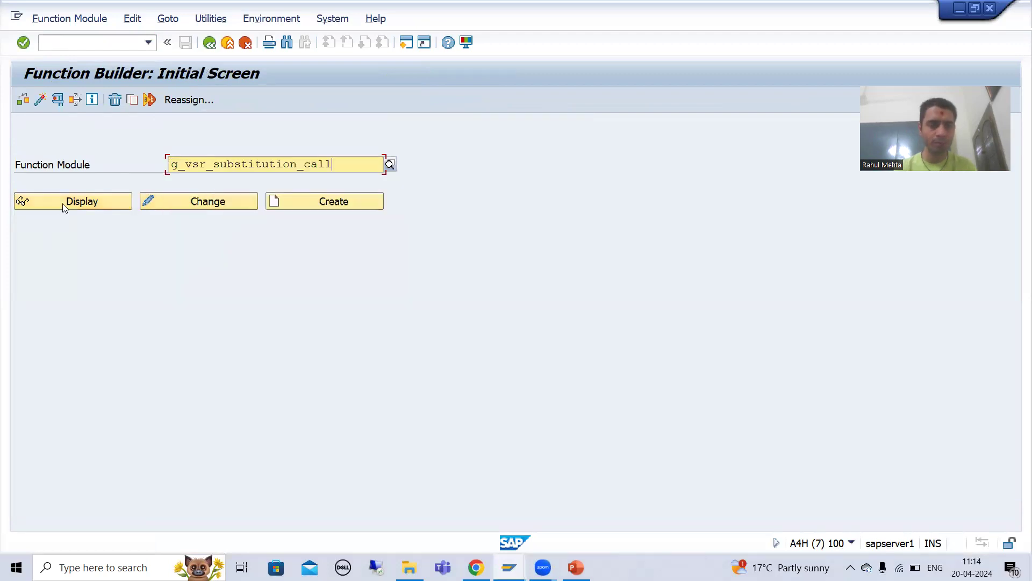
click(62, 203)
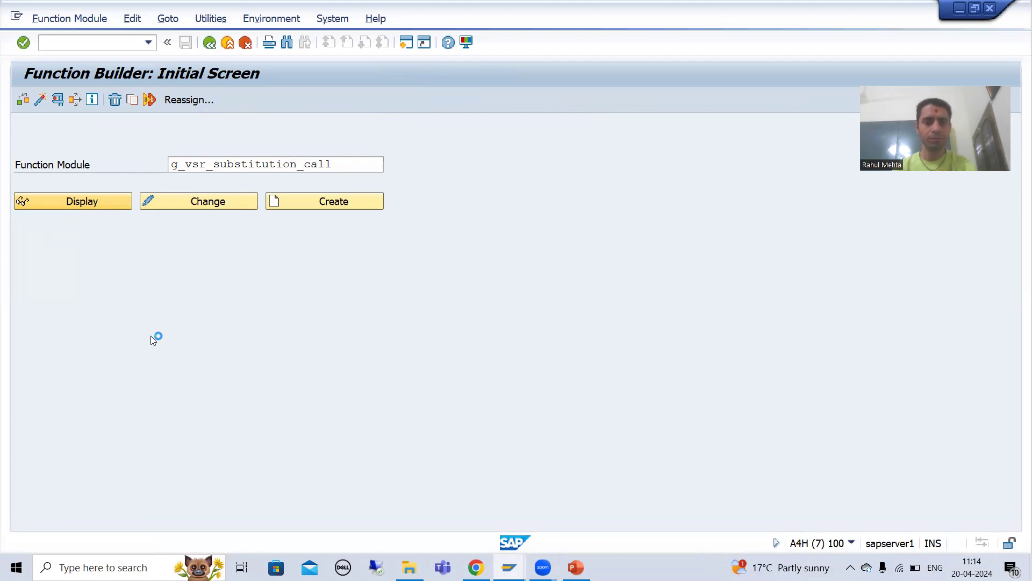
- Set a session breakpoint on line 42 of the source code, at the IF substitution = space check
scroll(148, 335, down, 9)
click(144, 331)
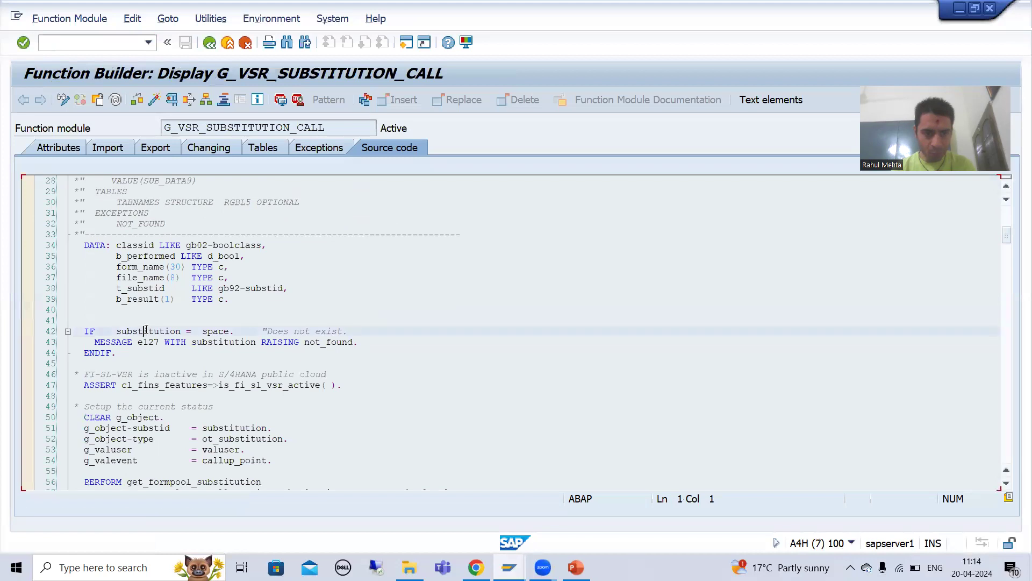
click(154, 99)
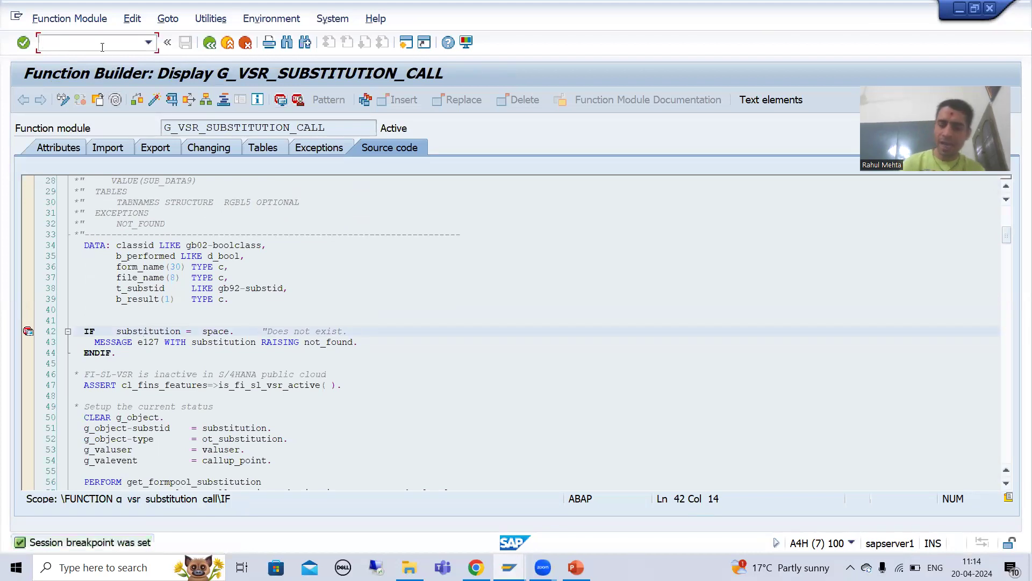
- Open the Post Document transaction FB01 in a new session
click(45, 42)
text(/ofb0)
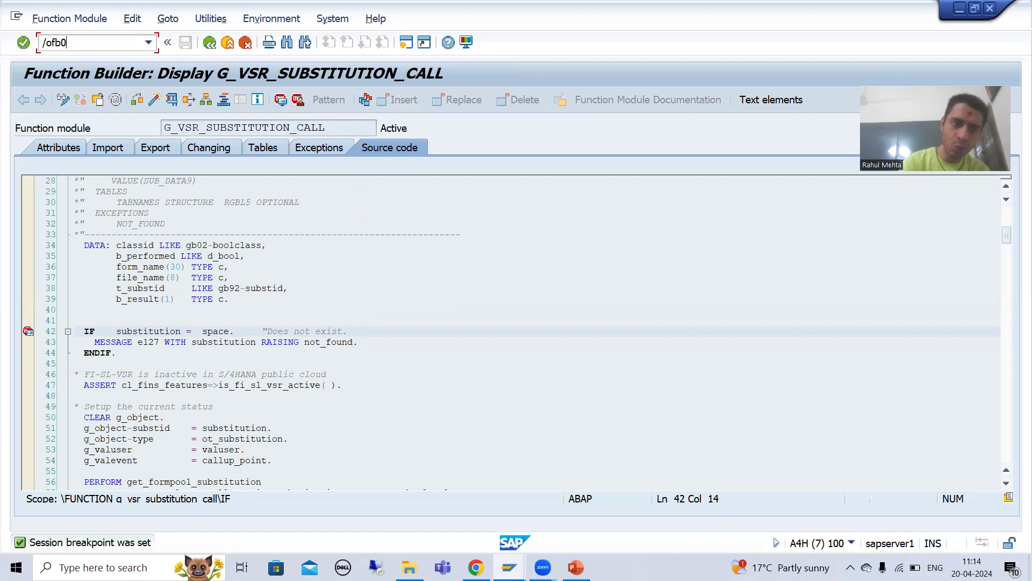
text(1)
key(Return)
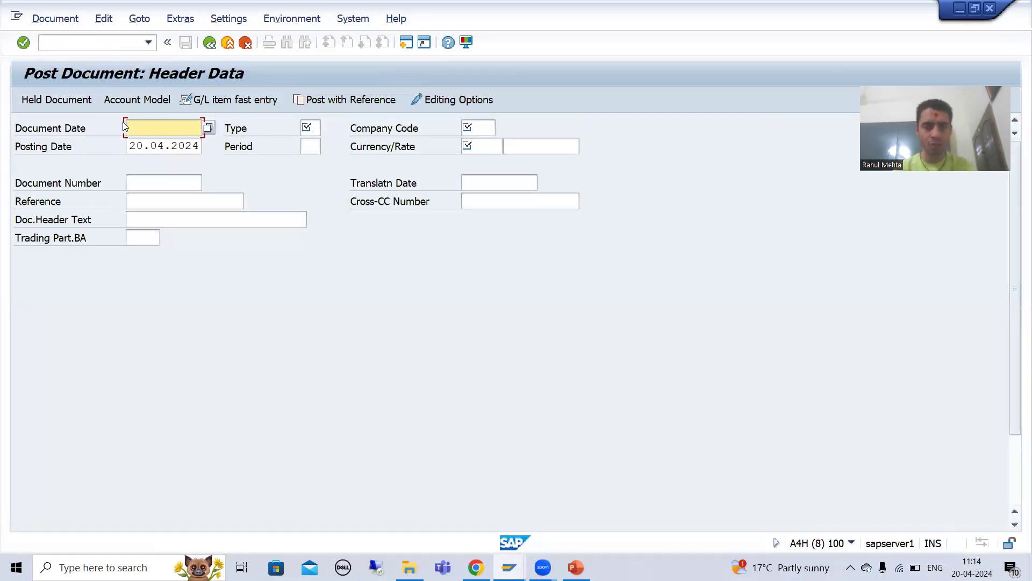
- Set the document date to 20.04.2024 and the document type to WE in the posting header
click(127, 127)
click(147, 141)
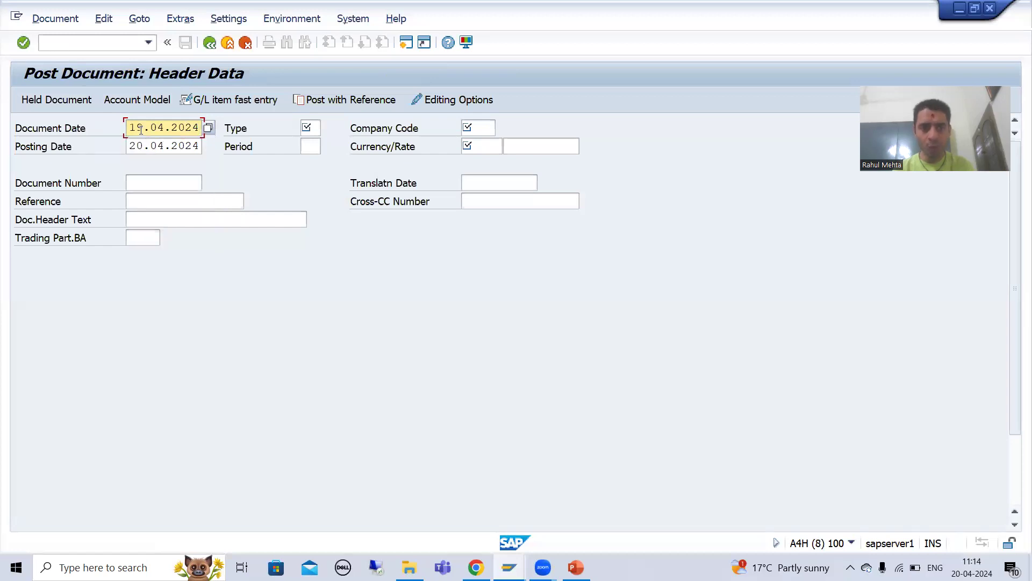
text(20)
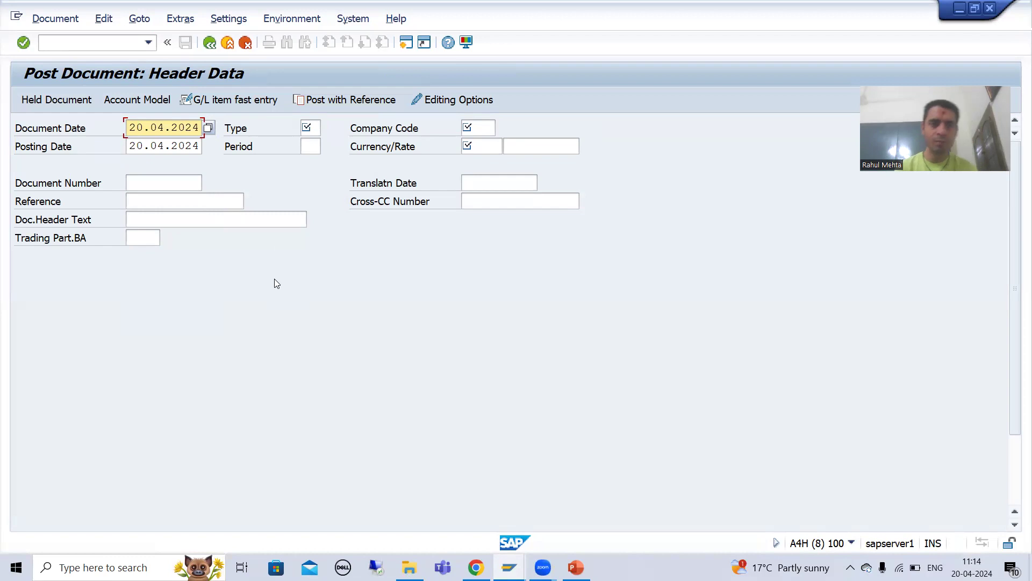
click(304, 128)
text(KR)
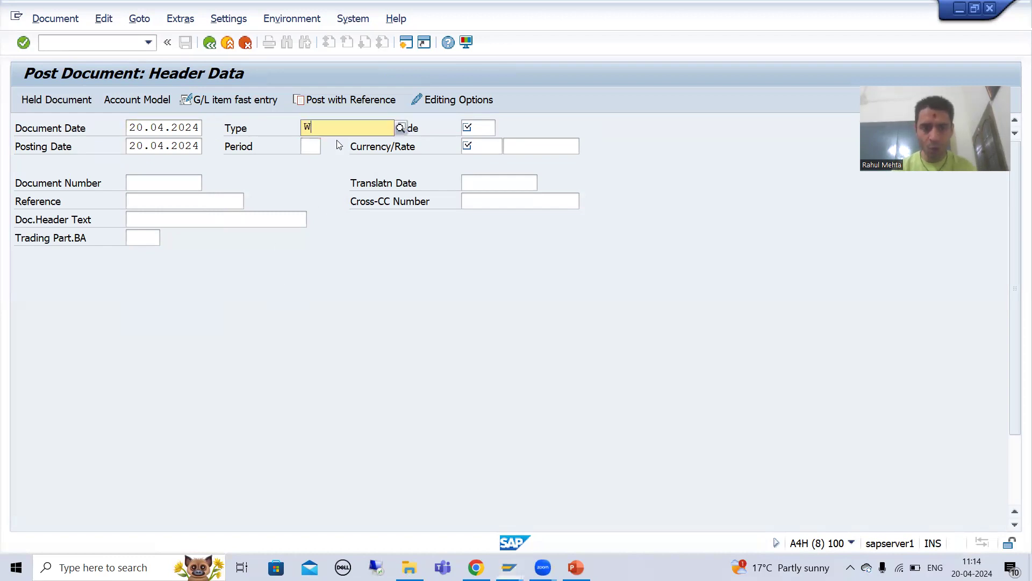
key(Return)
- Enter company code DE11 and currency EUR in the header and submit it to trigger the debugger
click(474, 128)
text(DE11)
key(Return)
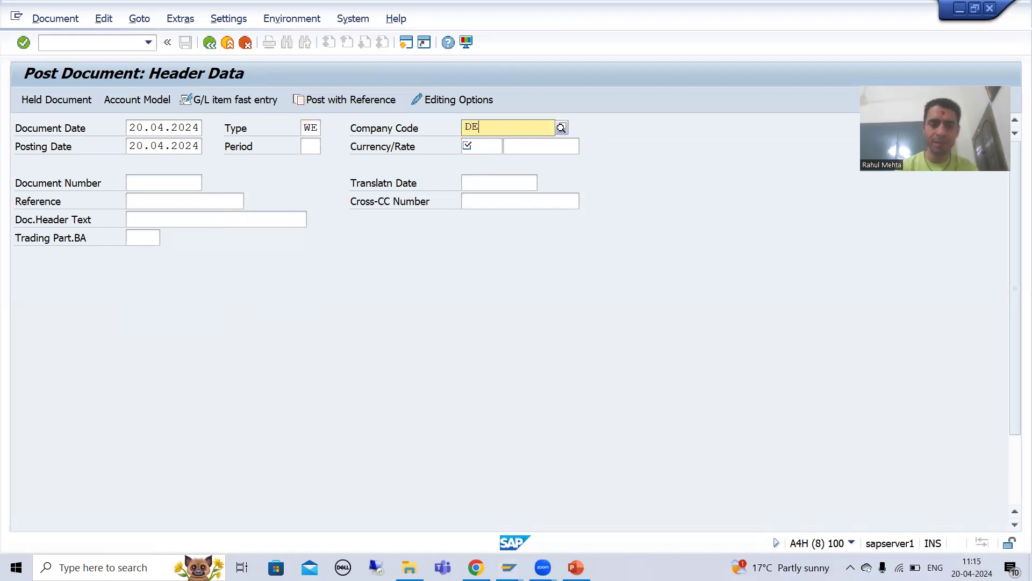
click(475, 150)
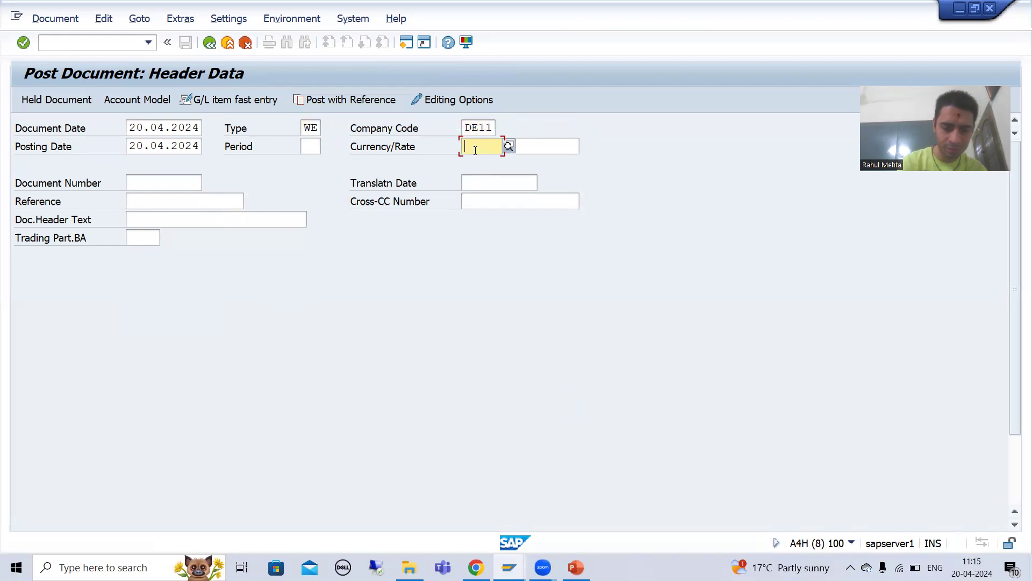
text(EUR)
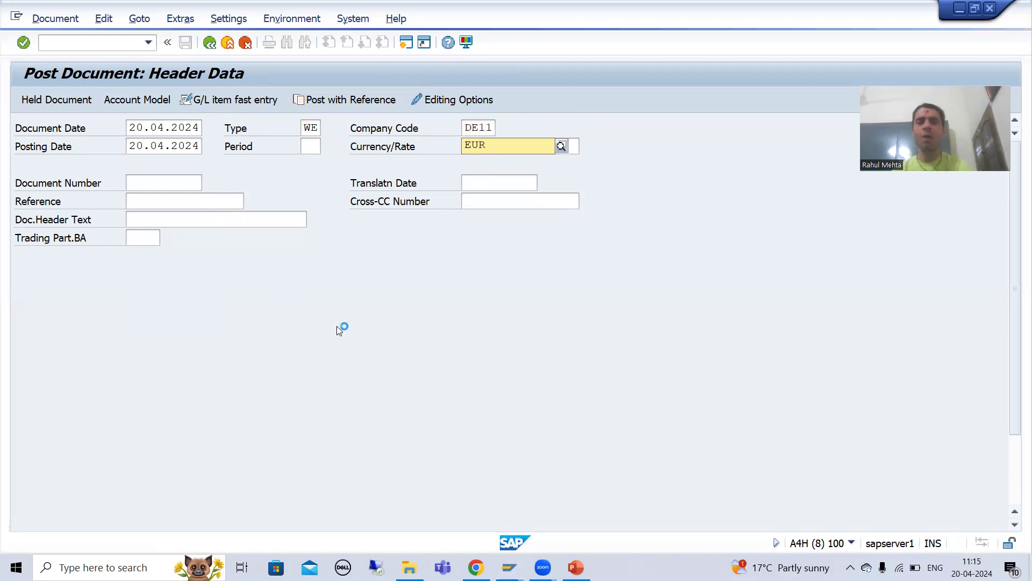
key(Return)
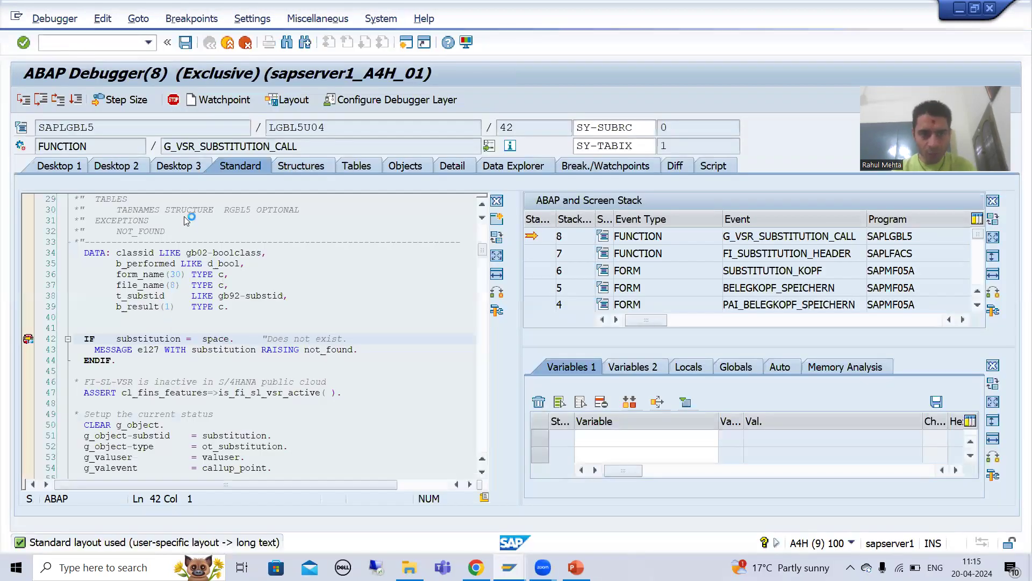
- Check the called function module at each breakpoint, resuming execution until the posting screen returns, and dismiss the antivirus pop-up
click(236, 146)
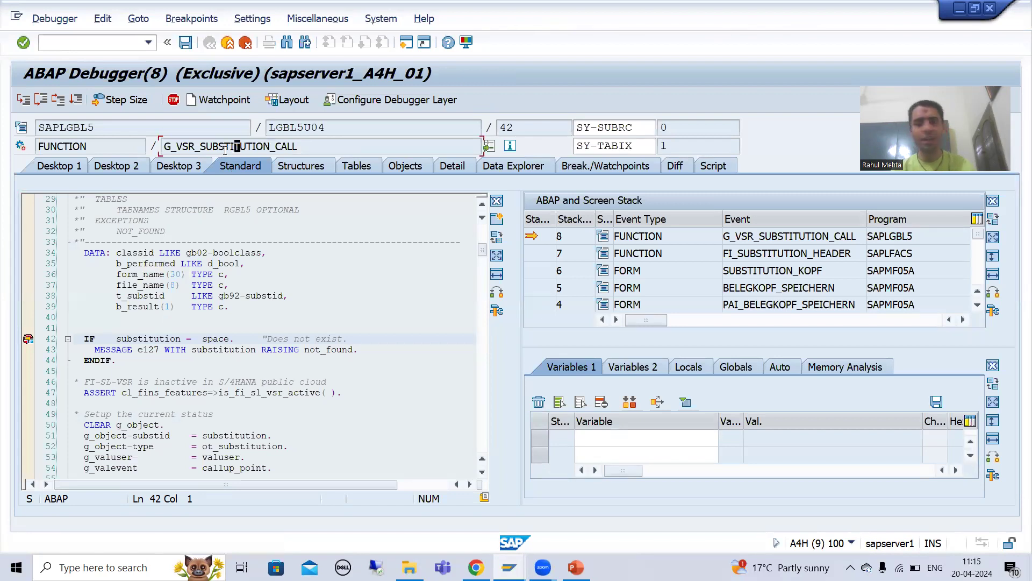
click(80, 104)
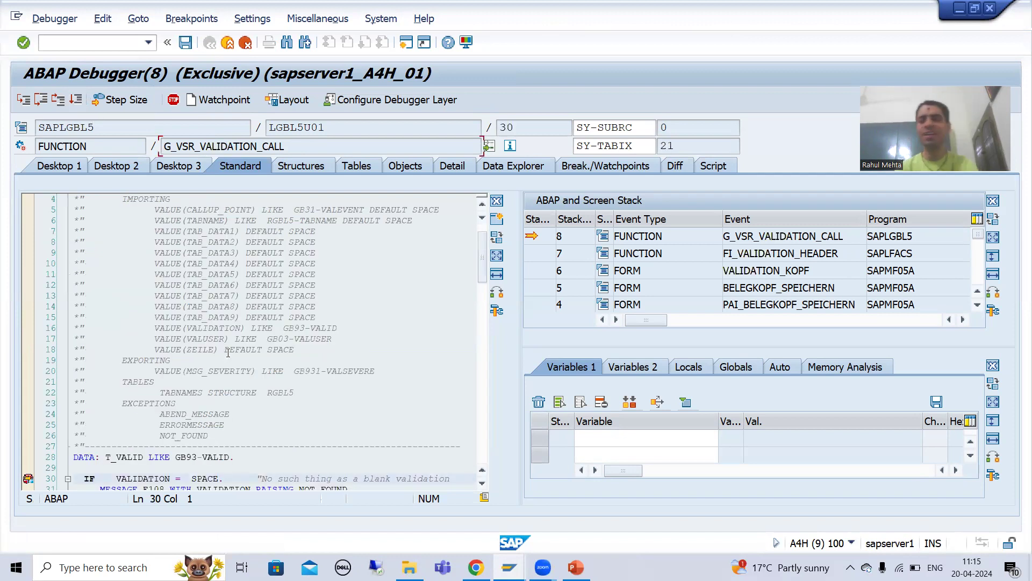
click(77, 102)
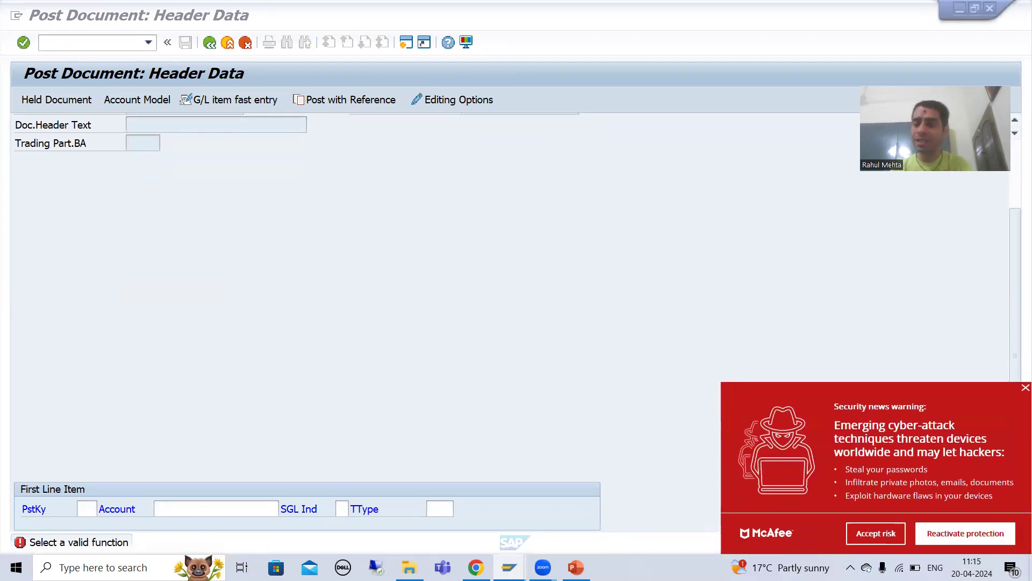
click(877, 533)
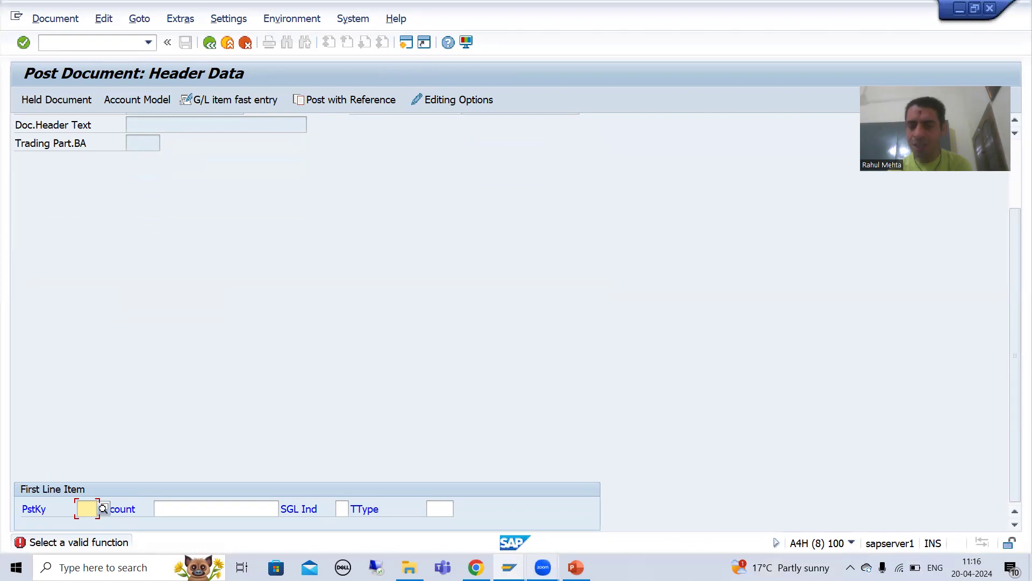
- In the Validation of Accounting Documents session, set the activation level of DE11 call point 1 to 0 (Inactive) and save
click(510, 567)
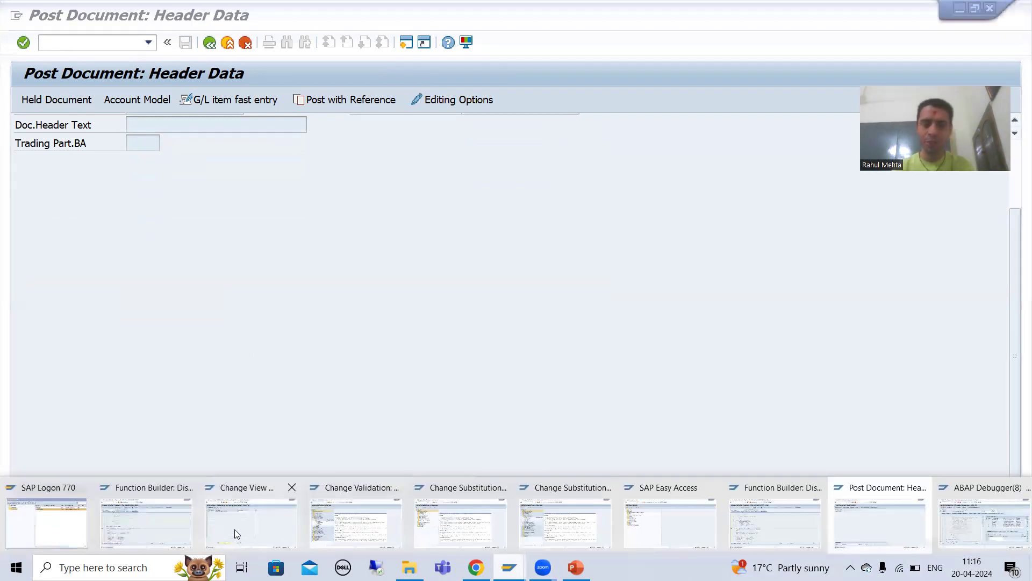
click(234, 529)
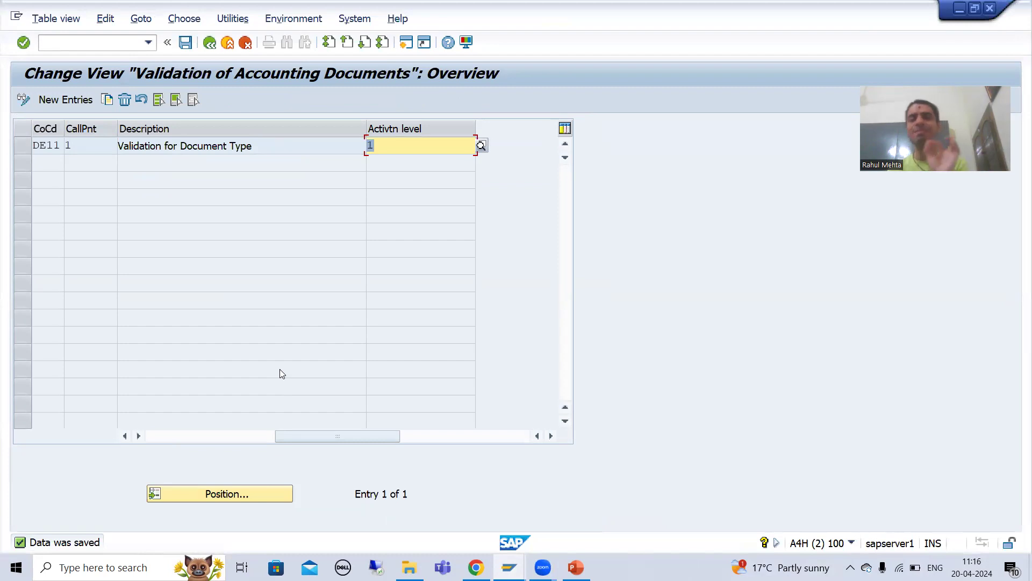
key(Delete)
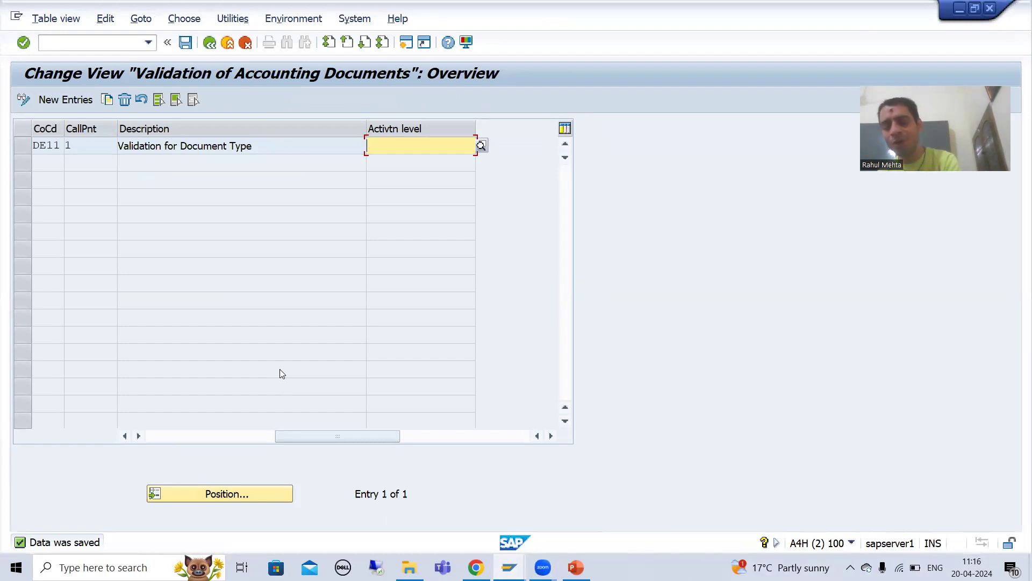
text(0)
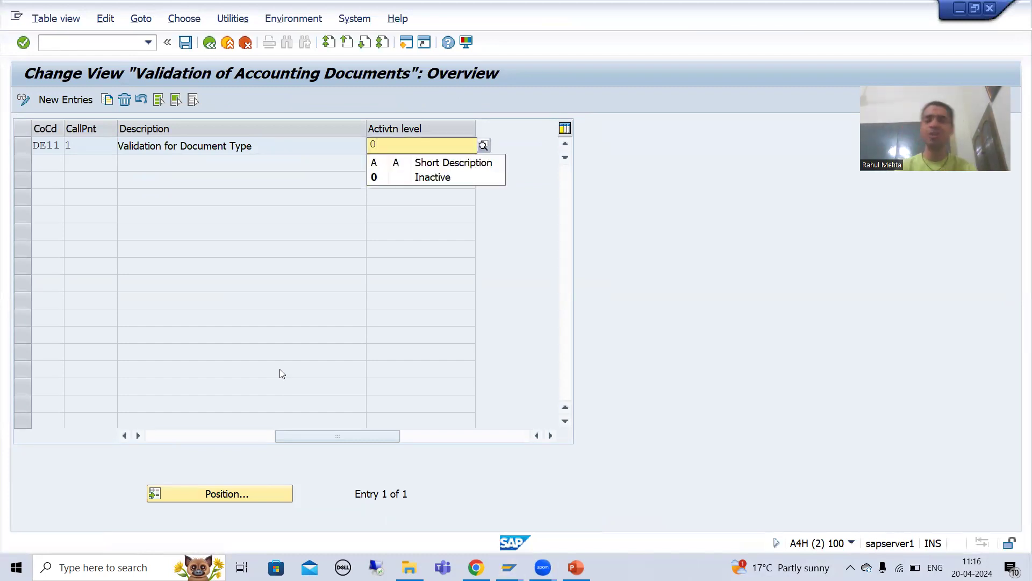
click(379, 177)
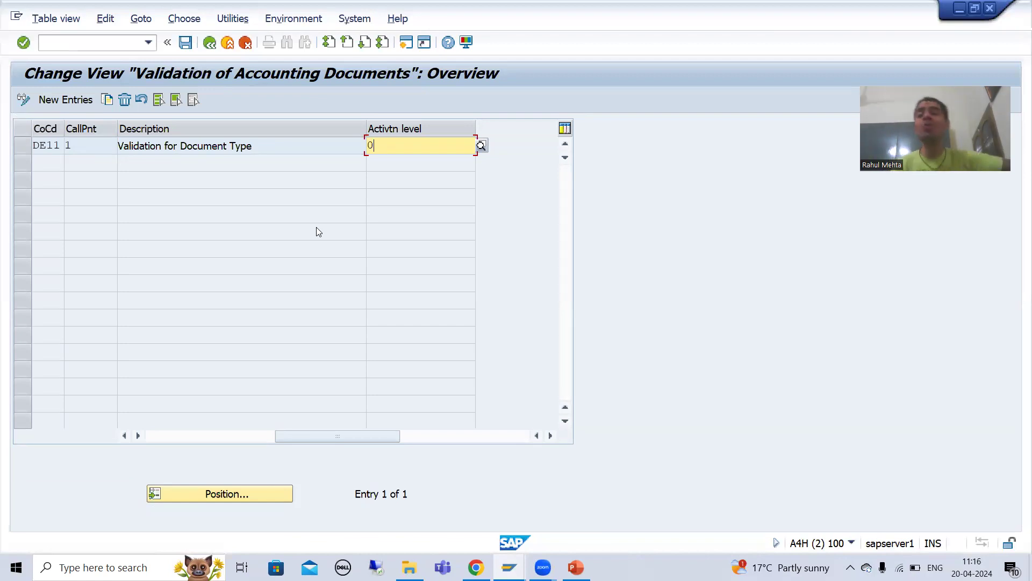
drag(284, 439, 139, 448)
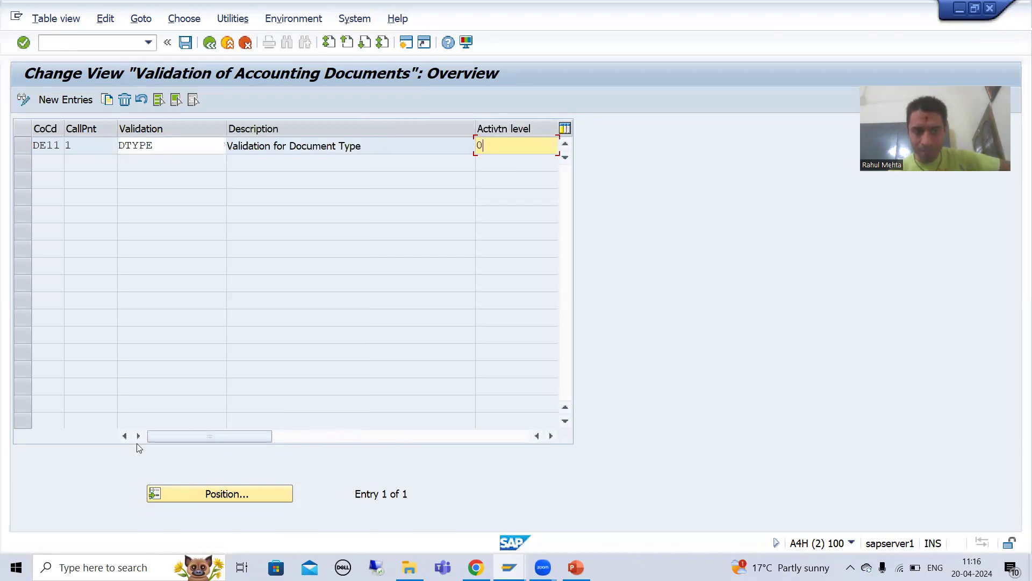
click(185, 43)
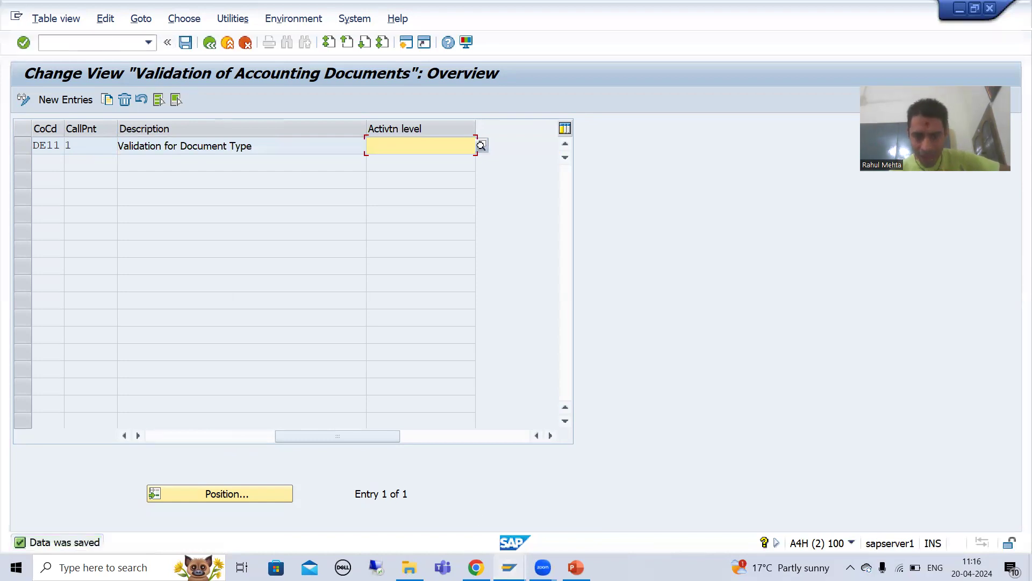
- Switch back to the Post Document session
click(509, 567)
click(263, 528)
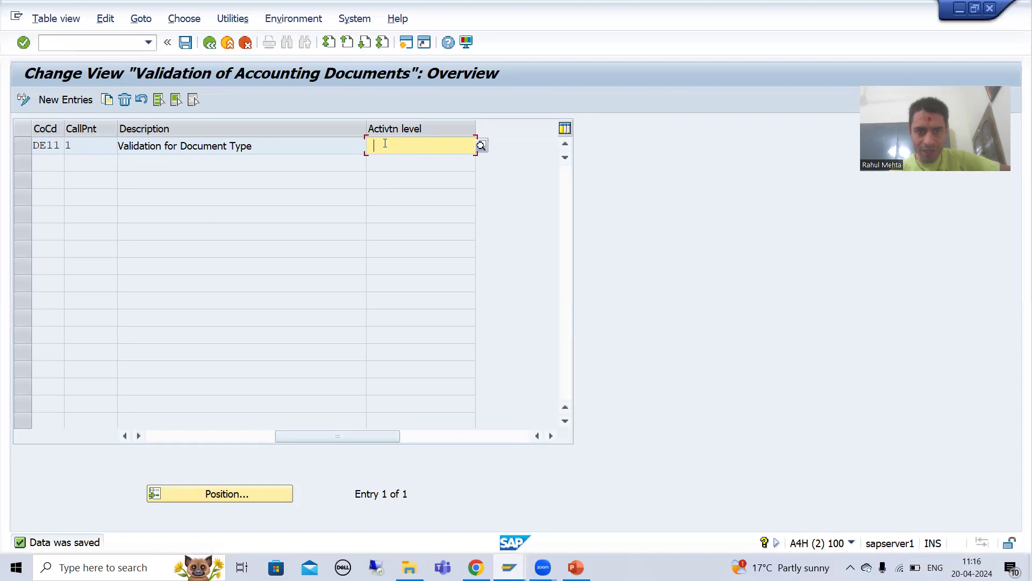
click(509, 567)
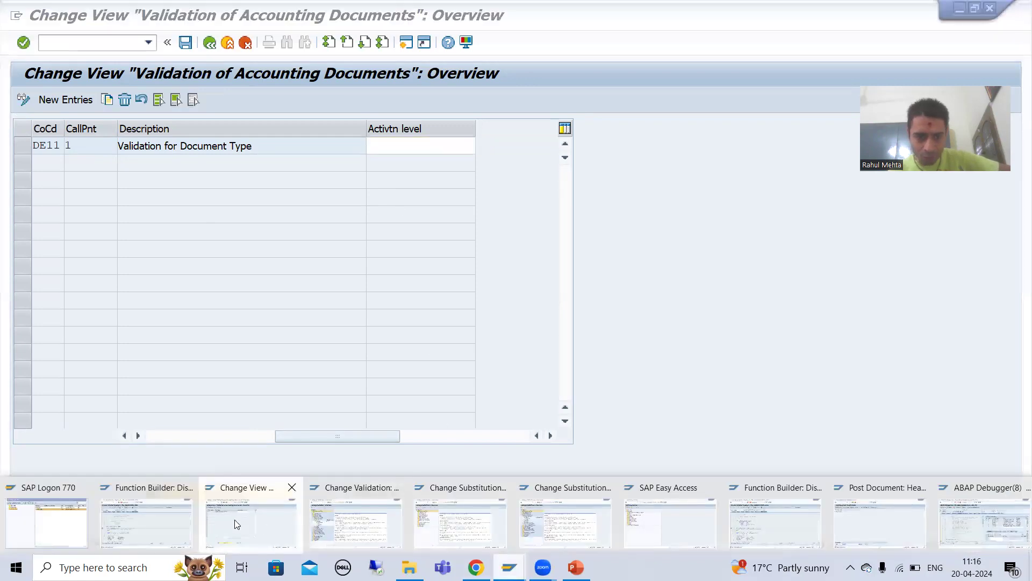
click(890, 513)
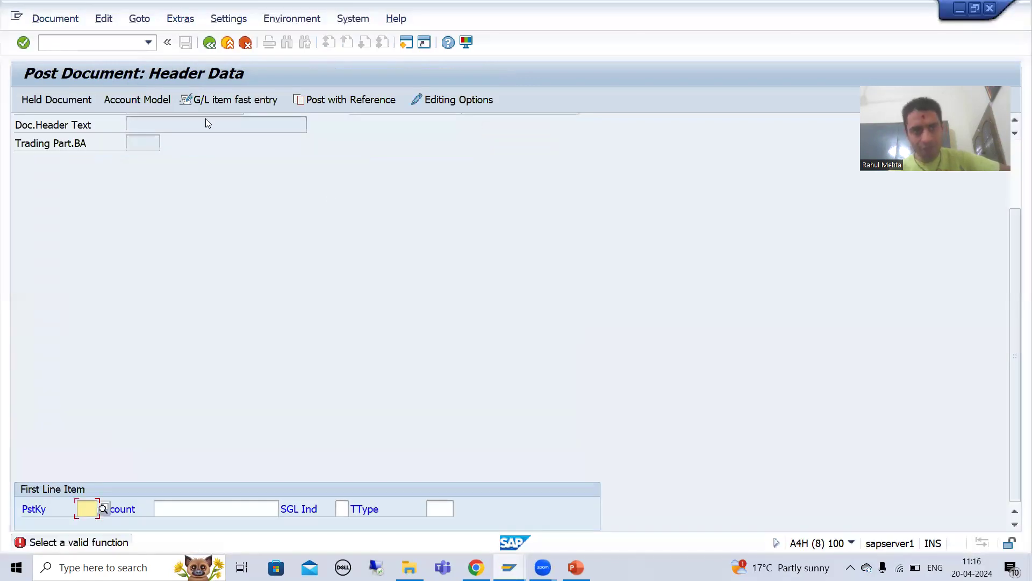
click(106, 45)
text(/nggb1)
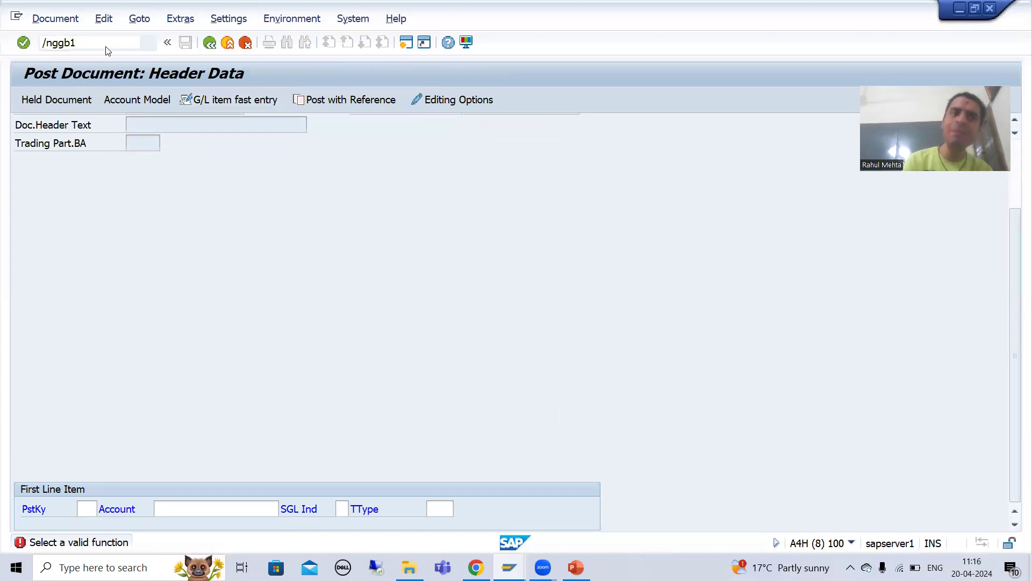
key(Return)
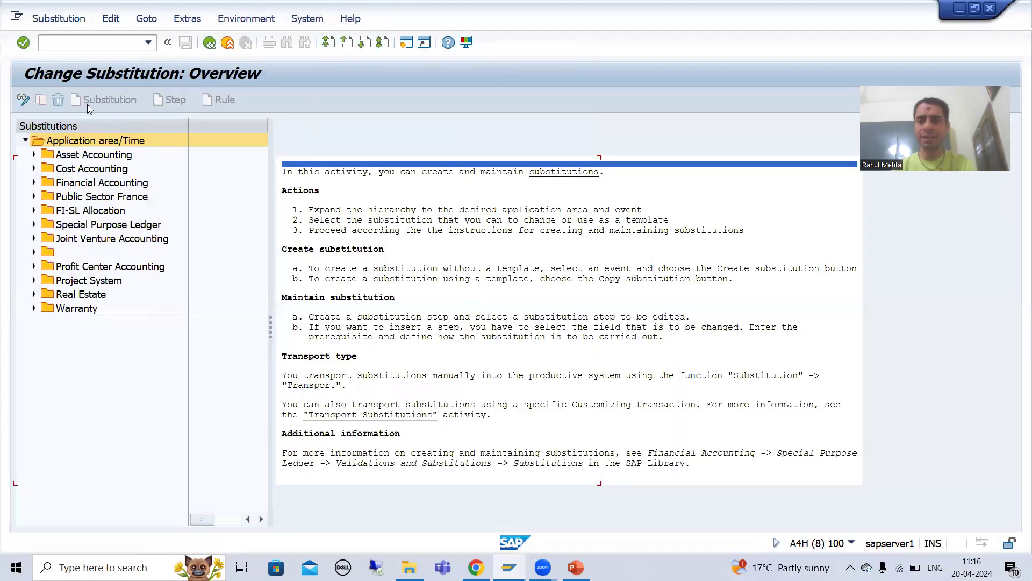
- In transaction OBBH, set the activation level of the DE11 call point 1 substitution to 0 and save it to the "Validations Pratical" customizing request
text(/nobbh)
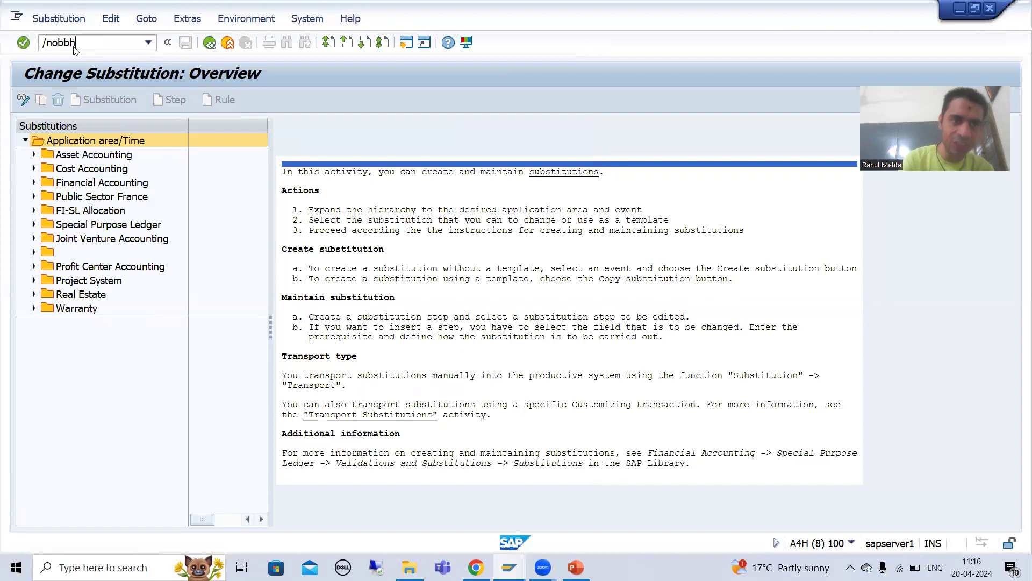
key(Return)
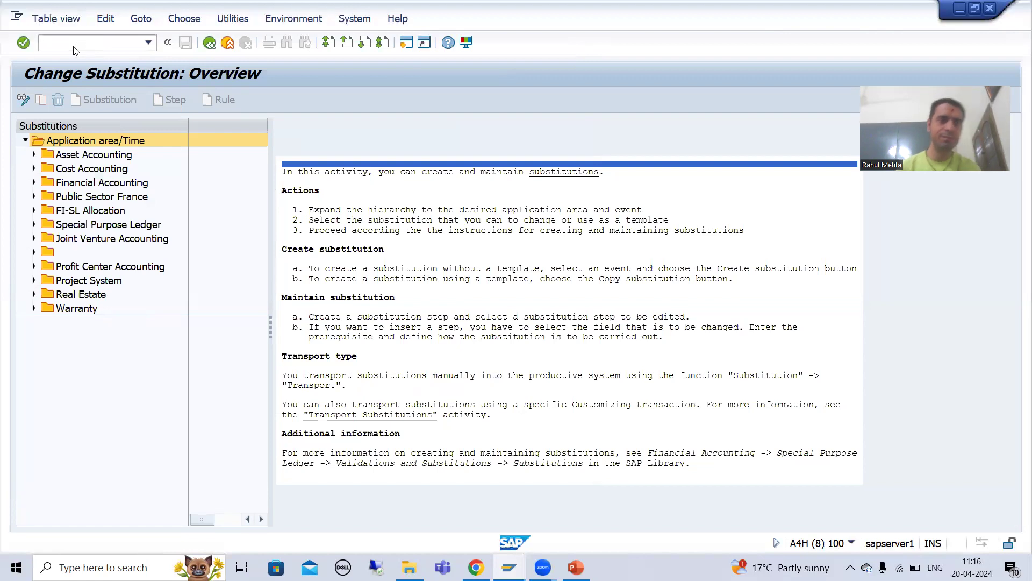
click(504, 150)
key(BackSpace)
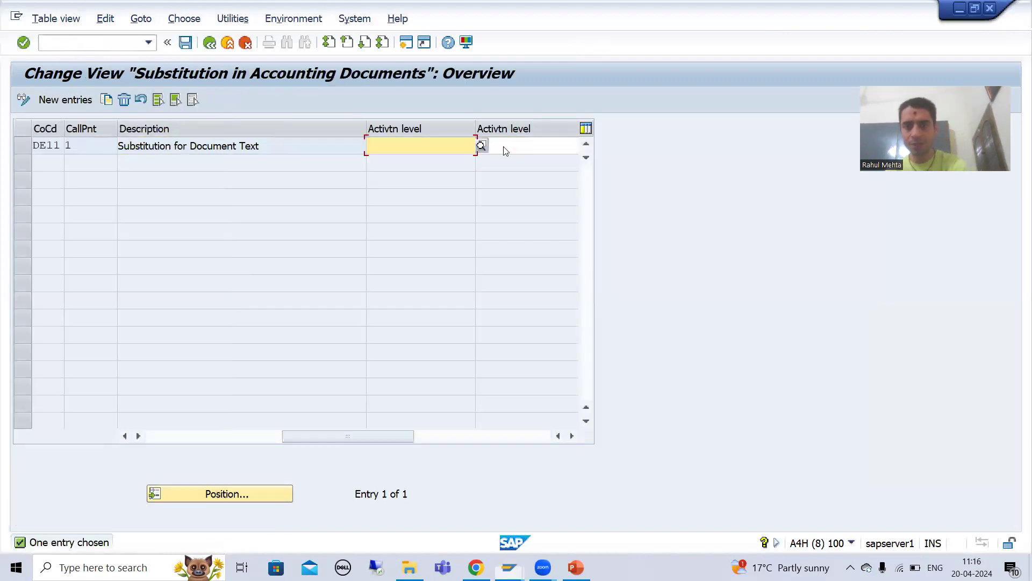
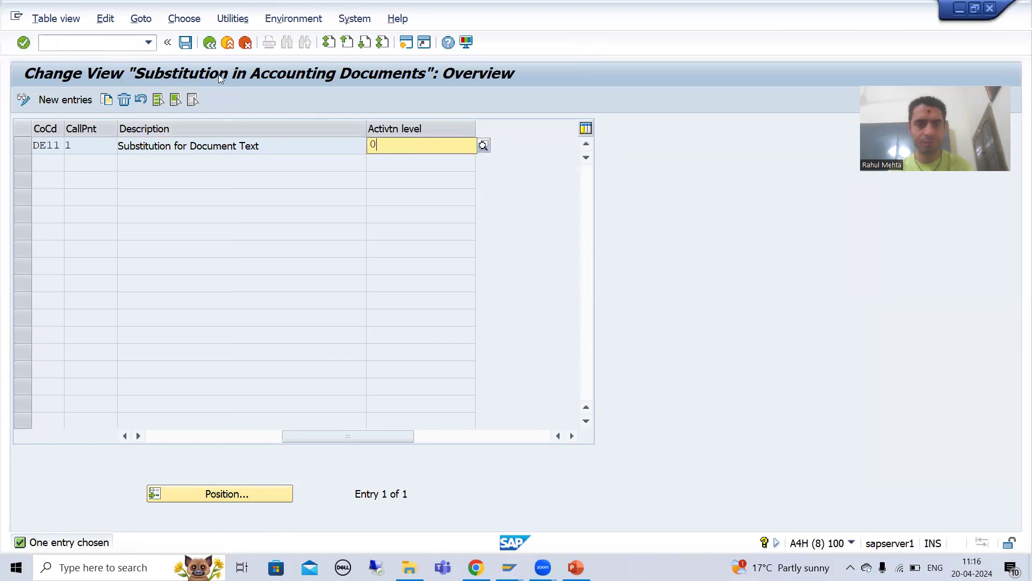
click(186, 45)
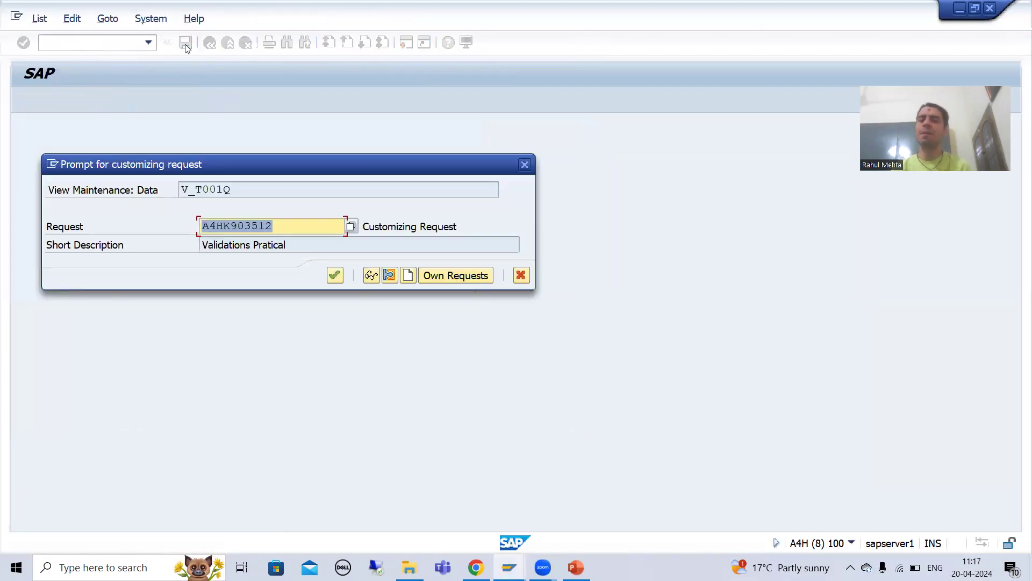
click(335, 276)
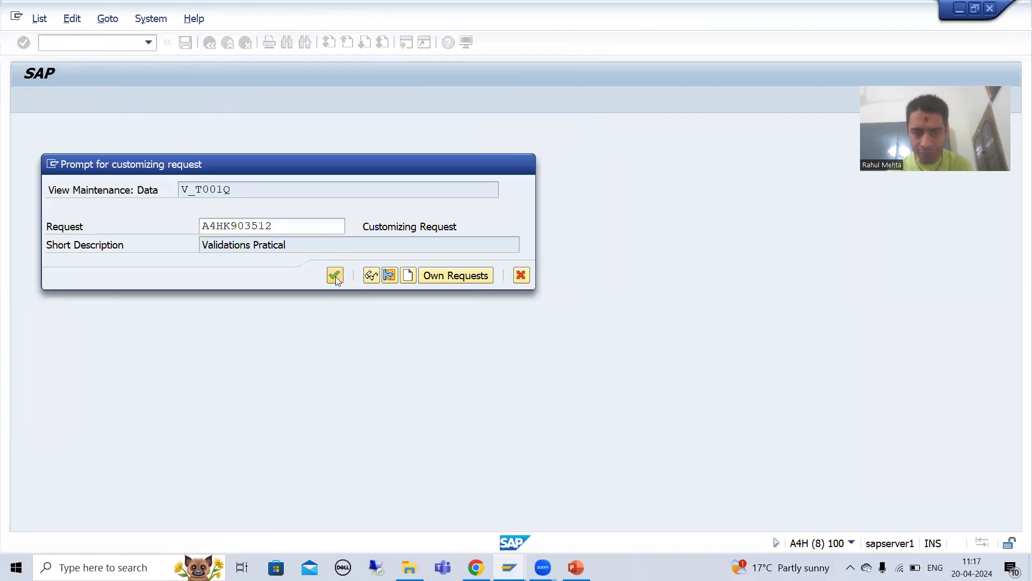